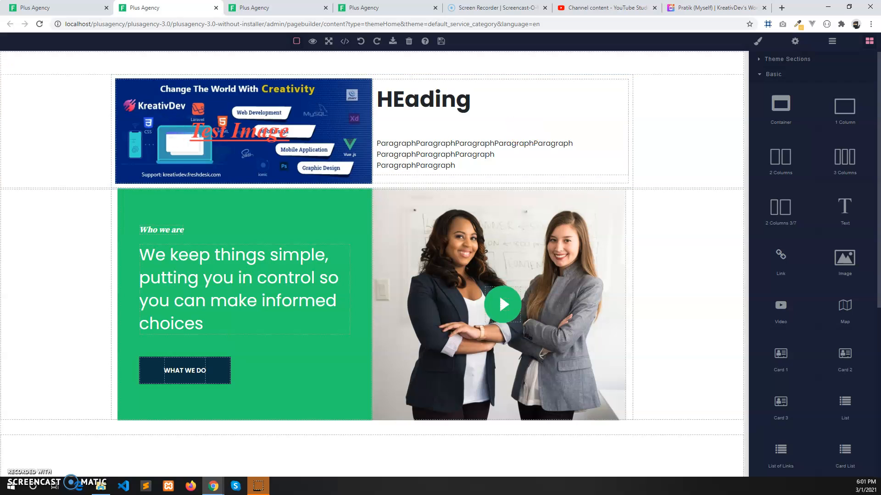
pyautogui.scroll(-5, 831, 294)
pyautogui.scroll(5, 826, 268)
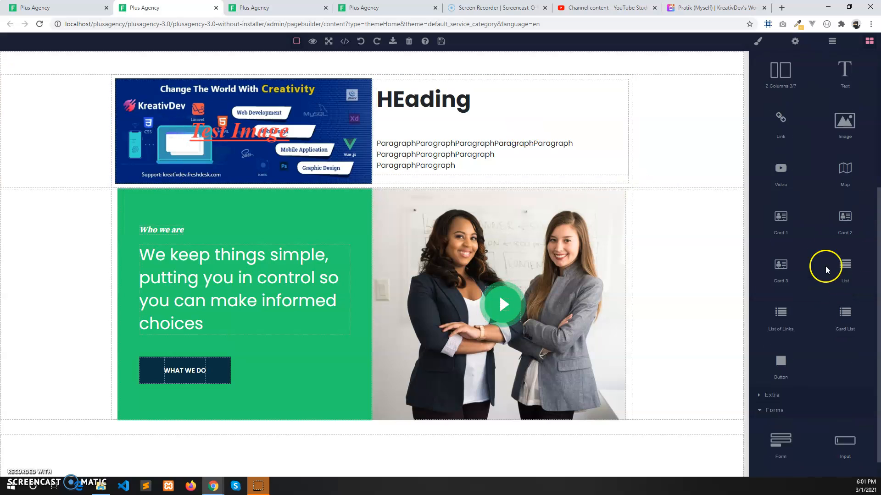
pyautogui.click(776, 74)
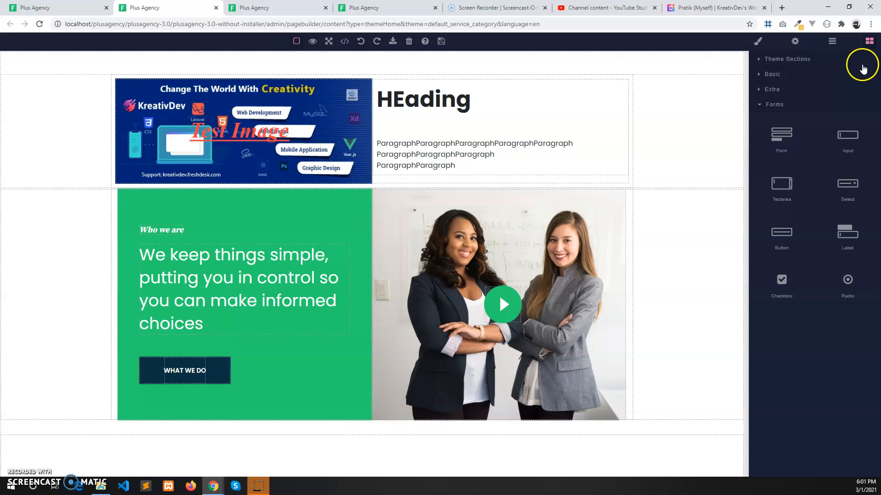
pyautogui.click(785, 89)
pyautogui.click(779, 90)
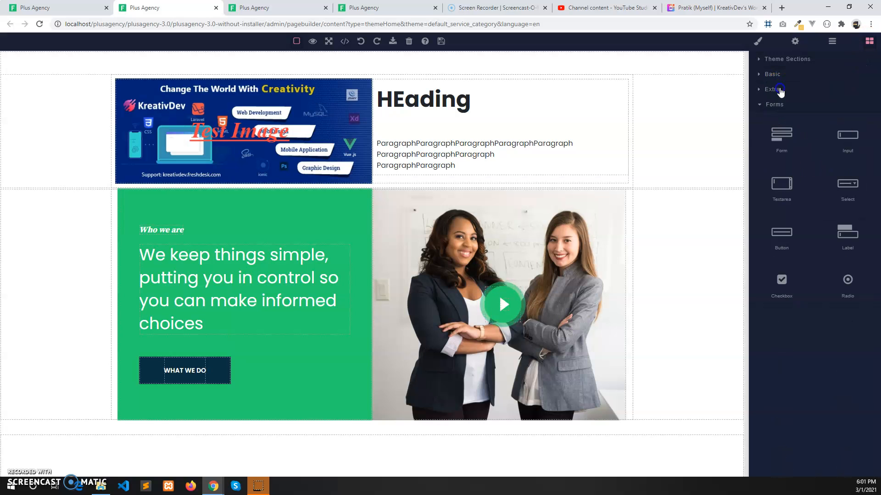
# - Add a container above the image-and-heading section and place a 1 Column layout inside it
pyautogui.click(780, 74)
pyautogui.moveTo(780, 104); pyautogui.dragTo(649, 70)
pyautogui.moveTo(844, 110); pyautogui.dragTo(523, 99)
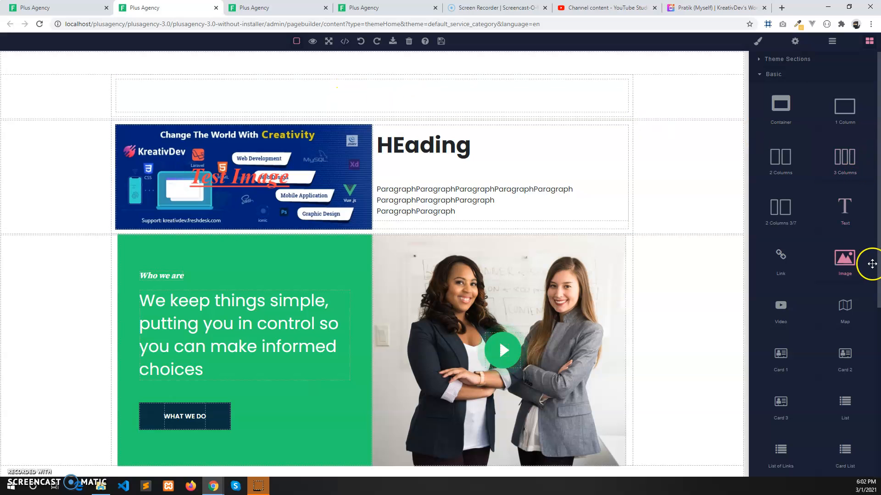
# - Place a Countdown element inside the new single-column container
pyautogui.click(779, 74)
pyautogui.click(784, 89)
pyautogui.moveTo(848, 245); pyautogui.dragTo(461, 85)
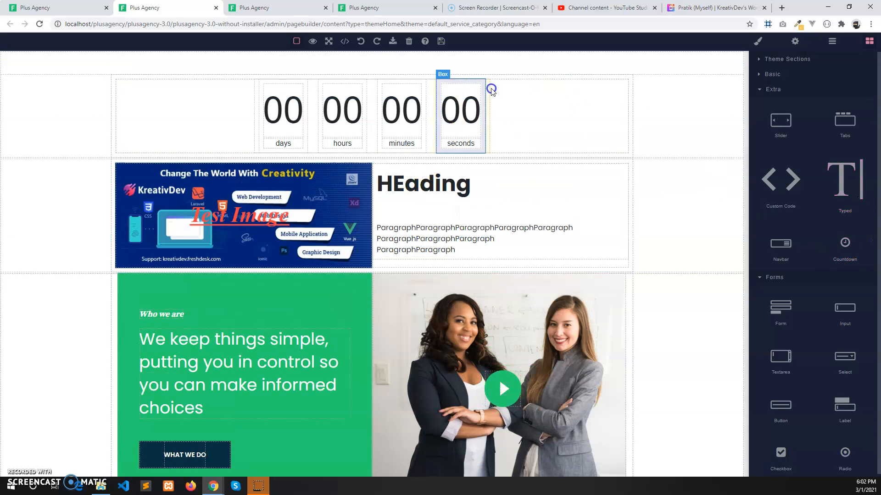
# - Set the countdown's start date to 04/15/2021 in its component settings
pyautogui.click(525, 97)
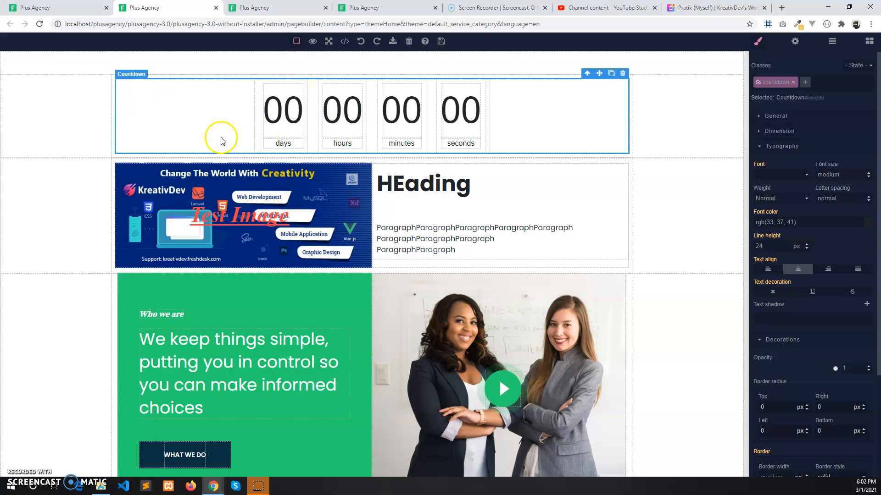
pyautogui.click(795, 45)
pyautogui.click(869, 81)
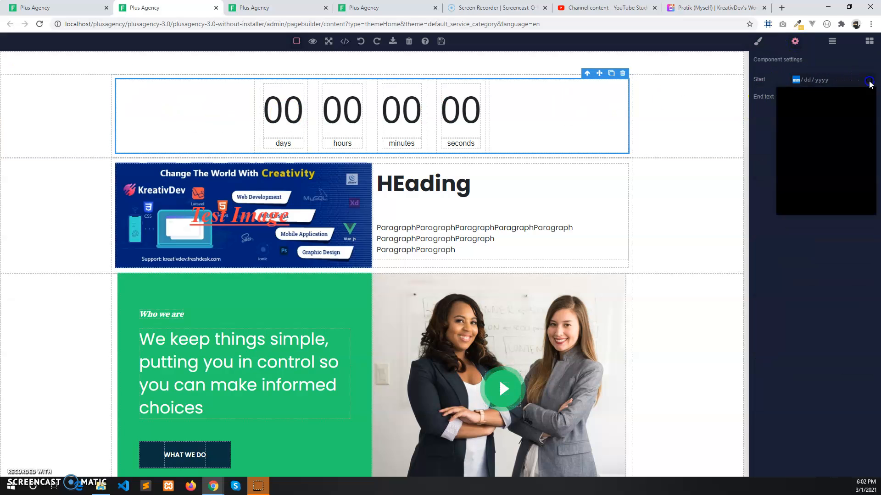
pyautogui.click(865, 97)
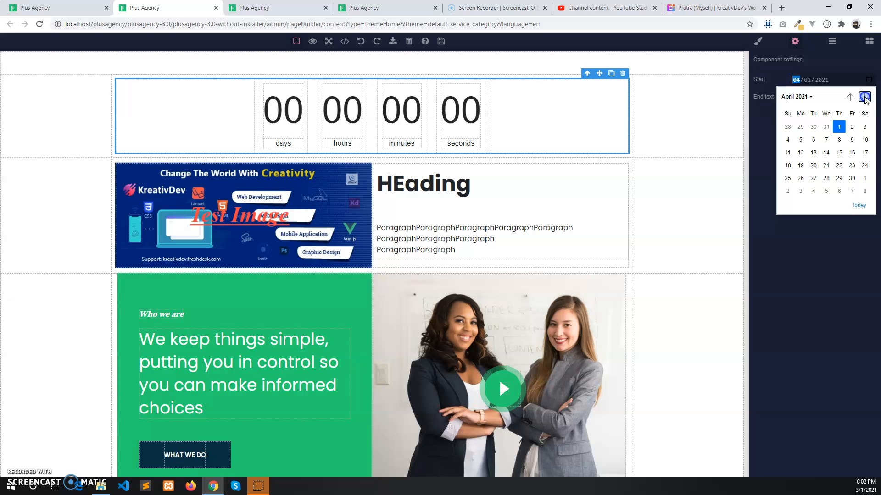
pyautogui.click(840, 153)
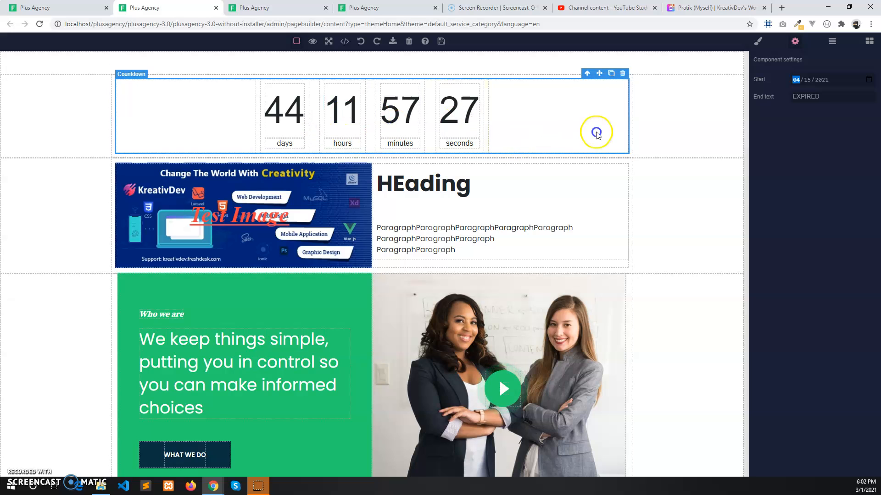
# - Replace the countdown's end text with "Countdown Finished"
pyautogui.click(798, 97)
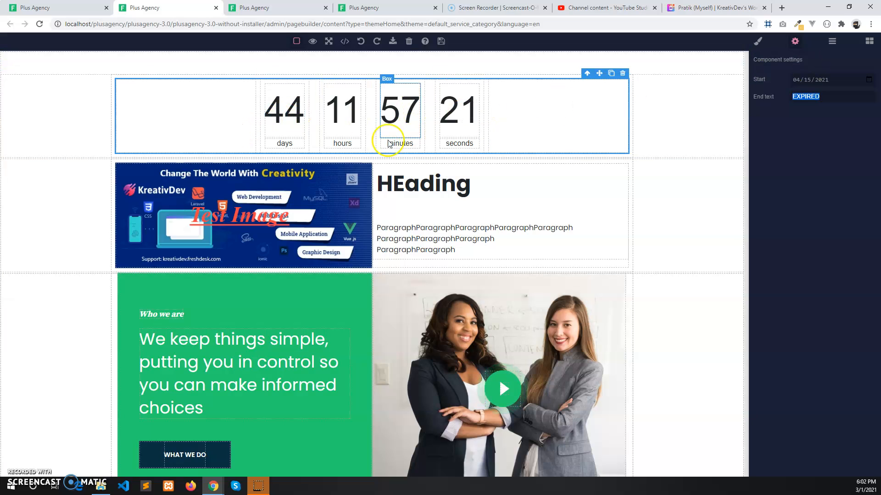
pyautogui.click(829, 100)
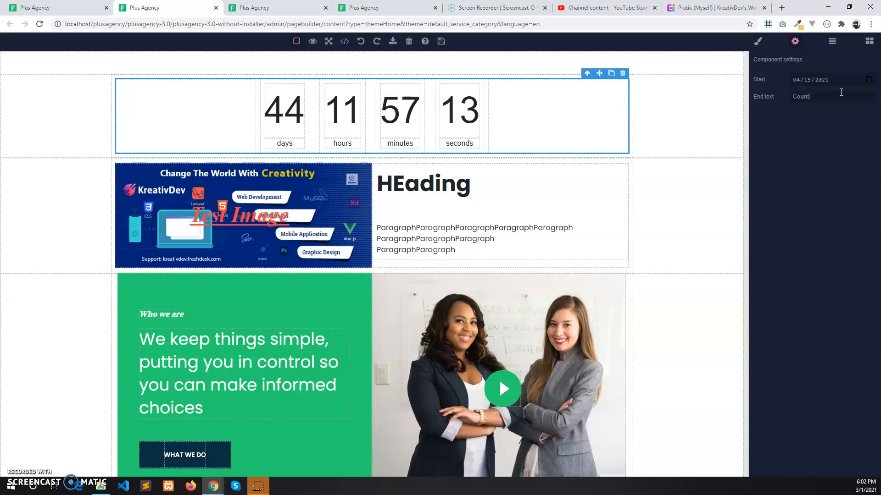
pyautogui.write('Countdown Finished')
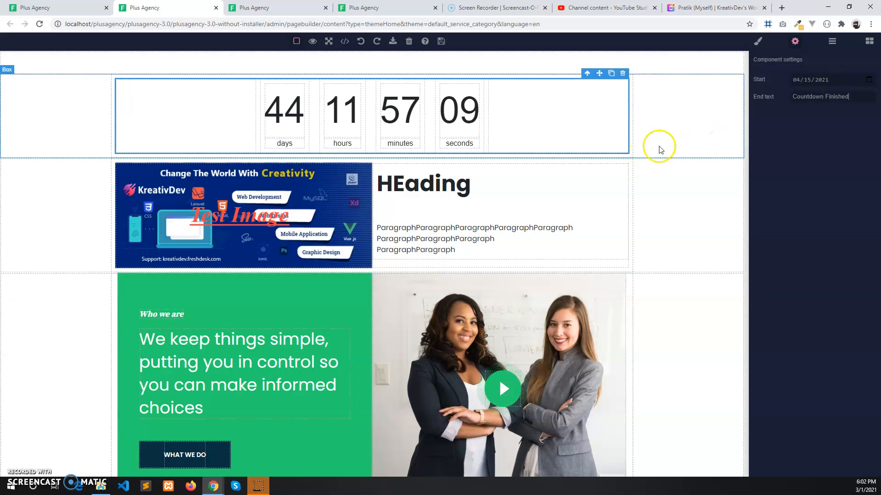
pyautogui.click(708, 103)
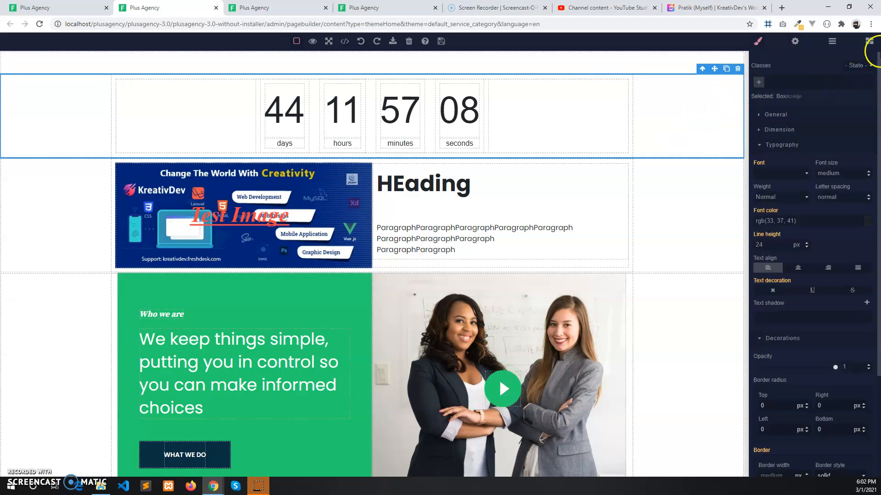
# - Add a container with a 2 Columns layout above the countdown and place a Typed element in its first column
pyautogui.click(872, 42)
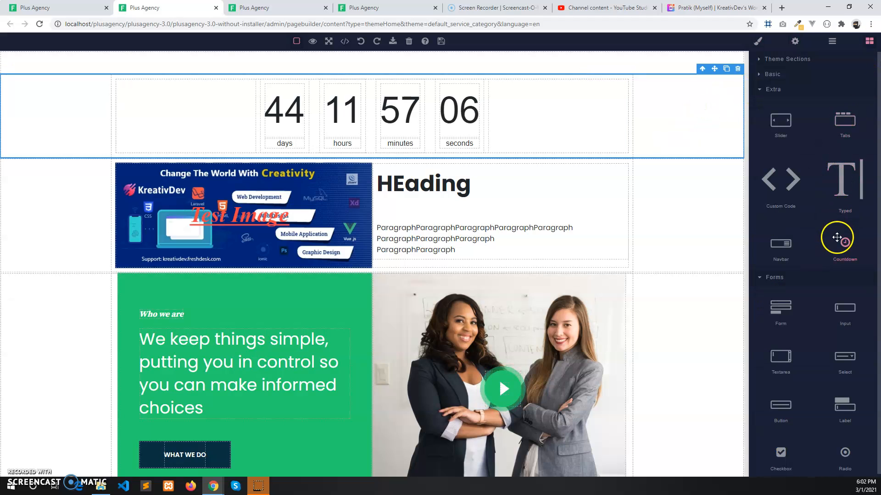
pyautogui.click(774, 73)
pyautogui.moveTo(784, 112); pyautogui.dragTo(640, 59)
pyautogui.moveTo(792, 157); pyautogui.dragTo(481, 96)
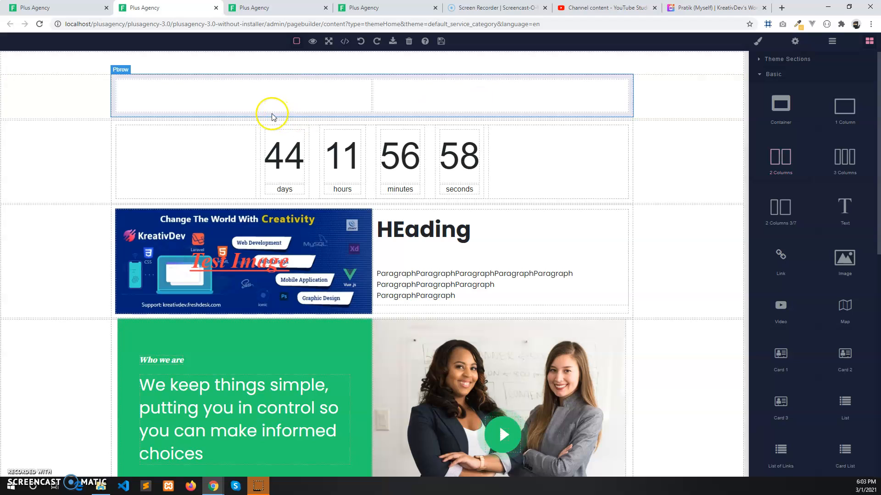
pyautogui.click(780, 76)
pyautogui.moveTo(859, 192); pyautogui.dragTo(315, 104)
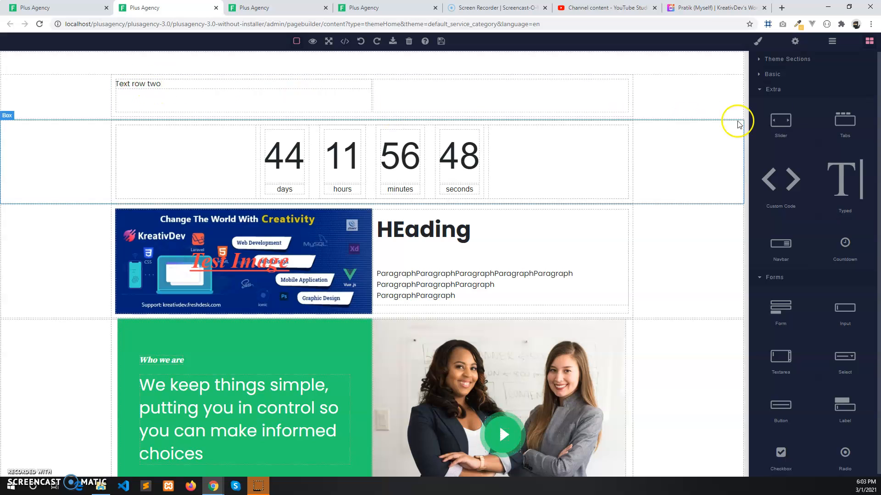
# - Replace the Typed element's strings with three lines: "I am Web Developer", "I am Web Designer" and "I am Full Stack"
pyautogui.click(193, 86)
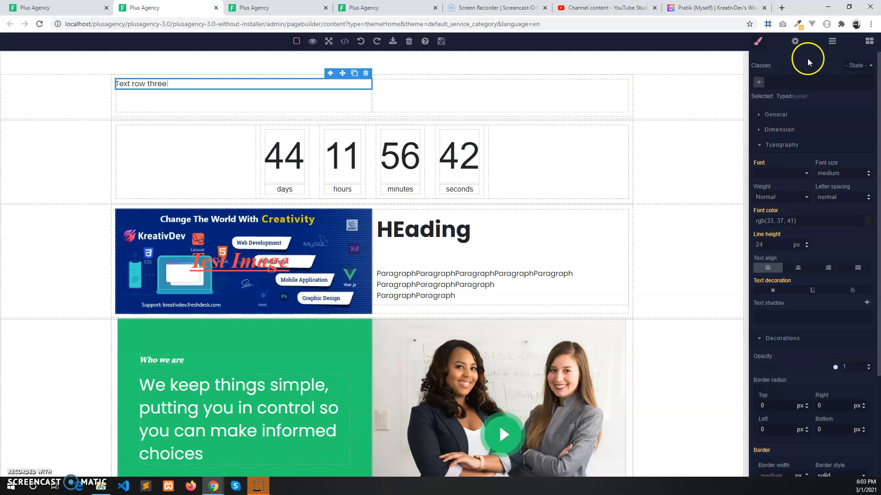
pyautogui.click(795, 42)
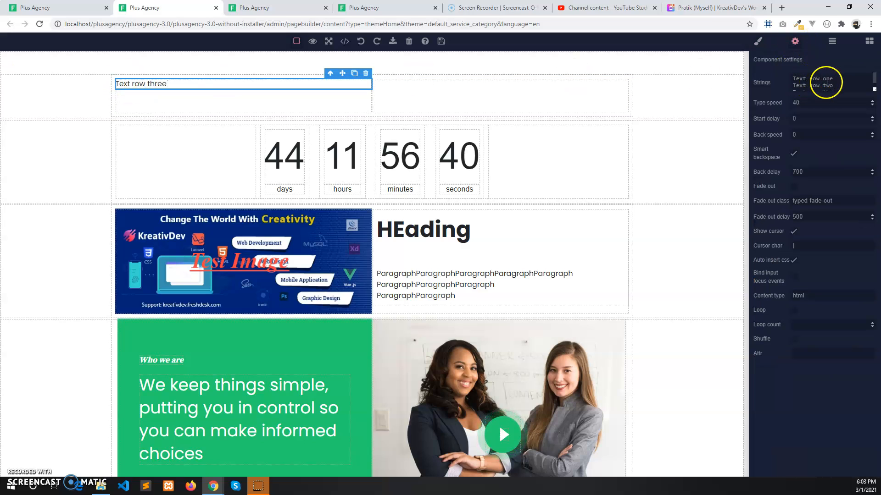
pyautogui.hotkey('ctrl', 'a')
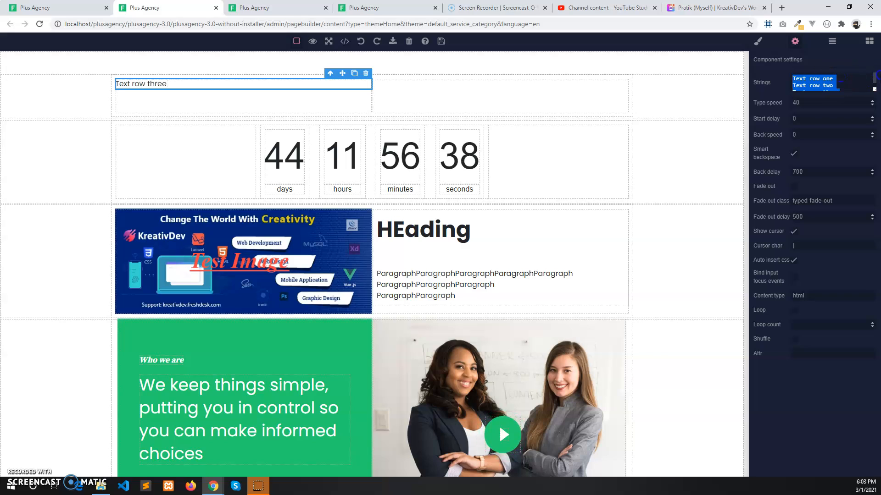
pyautogui.press('BackSpace')
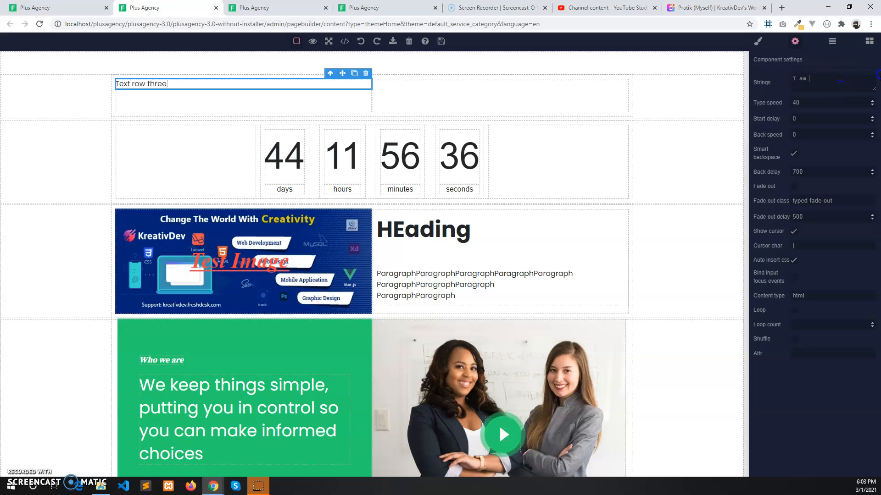
pyautogui.write('I am Web Developer I a')
pyautogui.write('m Web')
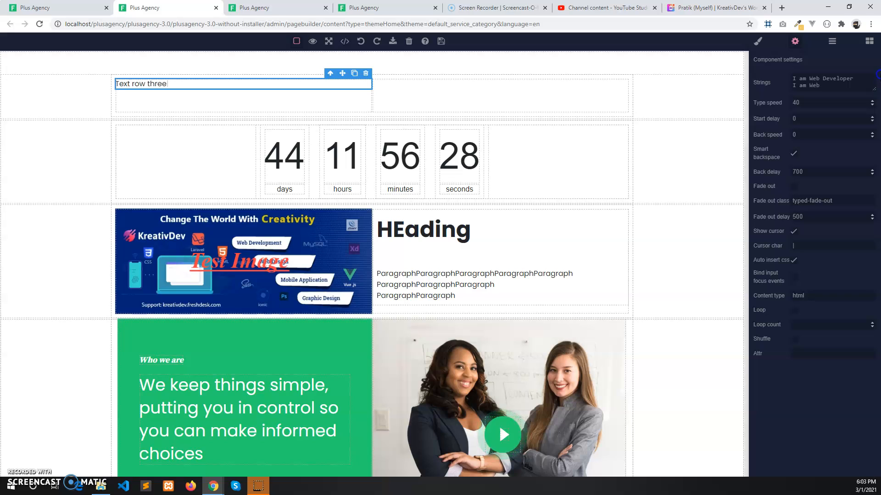
pyautogui.write(' Designer')
pyautogui.press('Return')
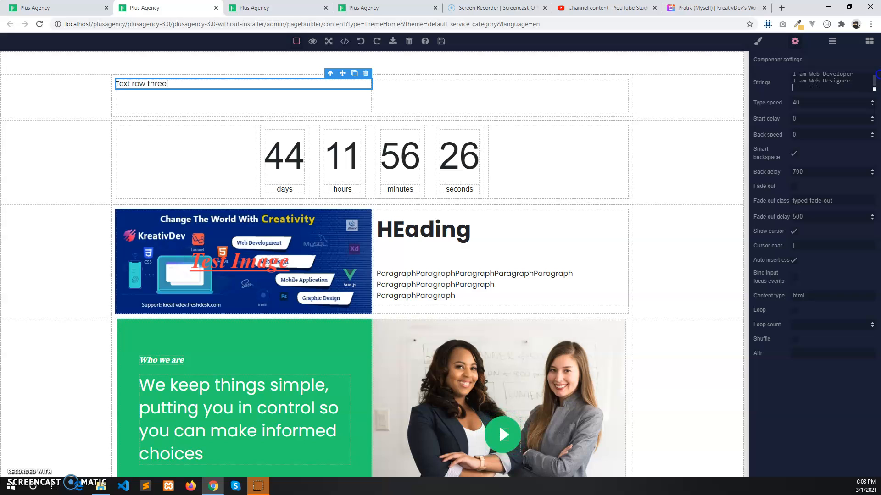
pyautogui.write('I am Full Stack')
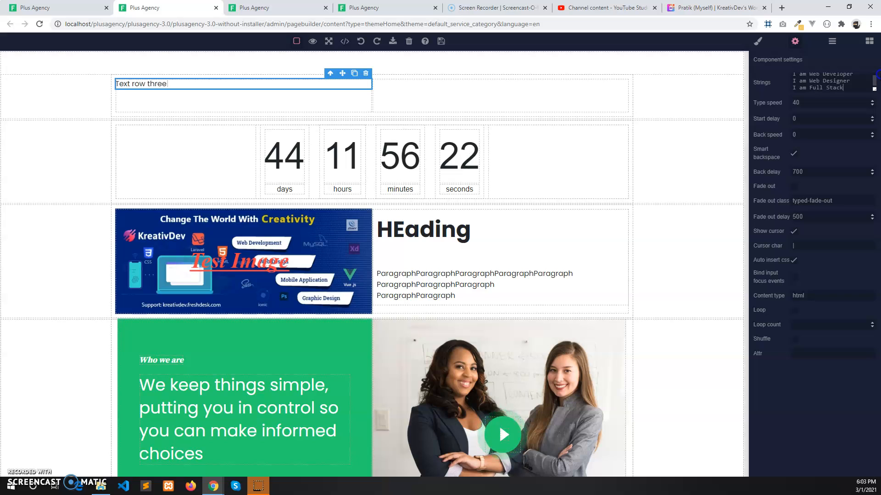
pyautogui.click(796, 108)
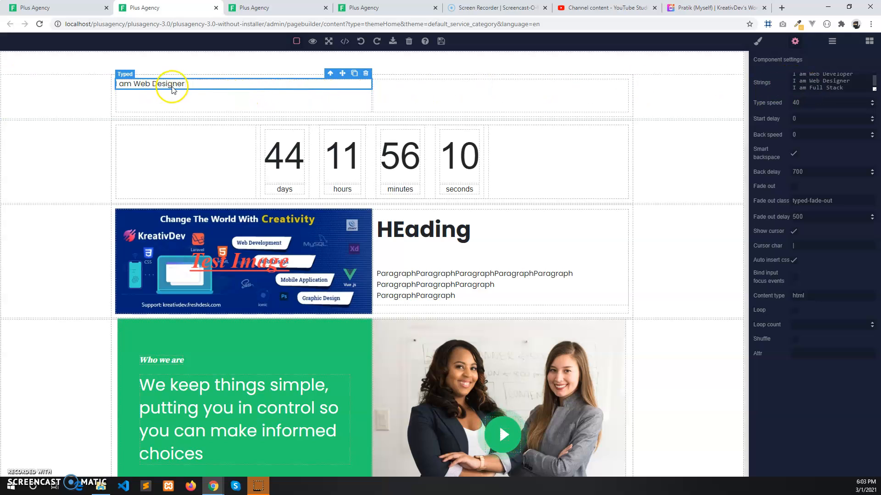
pyautogui.moveTo(804, 101); pyautogui.dragTo(770, 121)
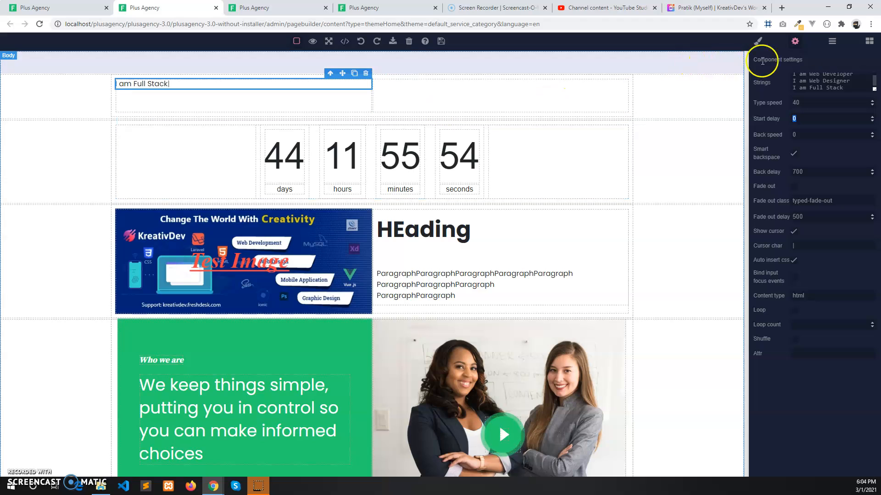
# - Insert a Slider into the empty second column beside the Typed text, try its previous and next arrows, and select a slide
pyautogui.click(870, 45)
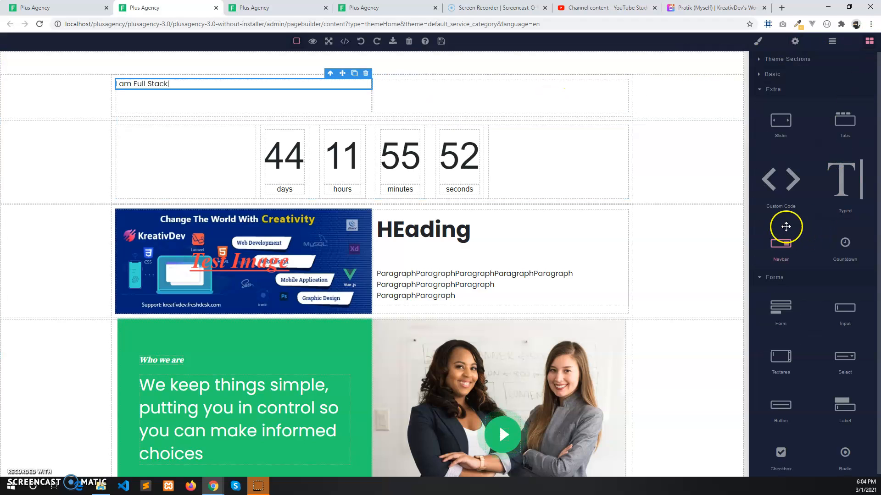
pyautogui.moveTo(786, 140); pyautogui.dragTo(523, 99)
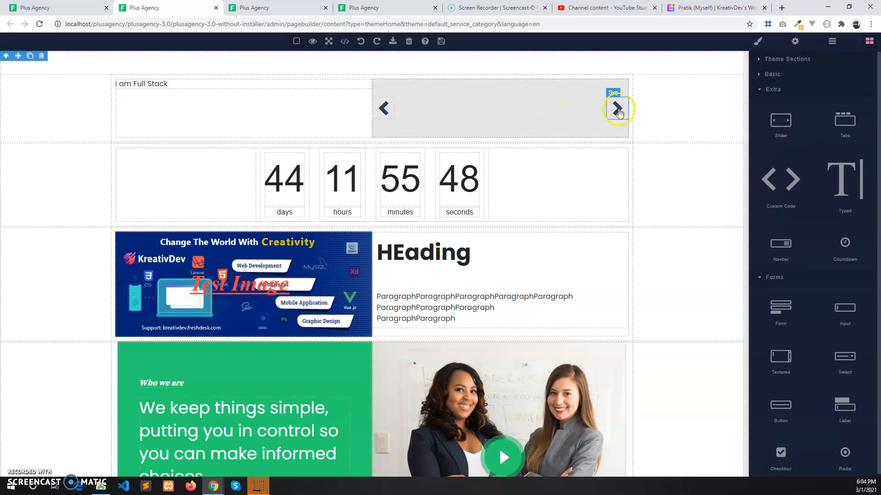
pyautogui.click(617, 110)
pyautogui.click(376, 113)
pyautogui.click(389, 113)
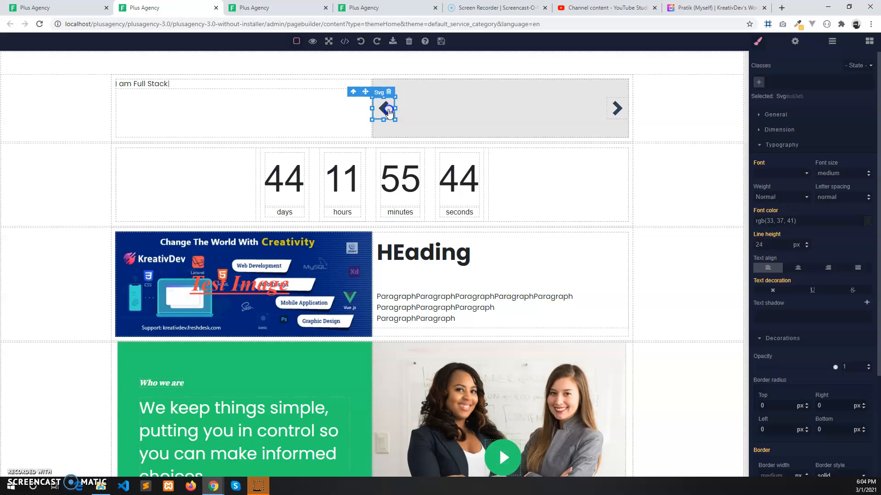
pyautogui.click(617, 109)
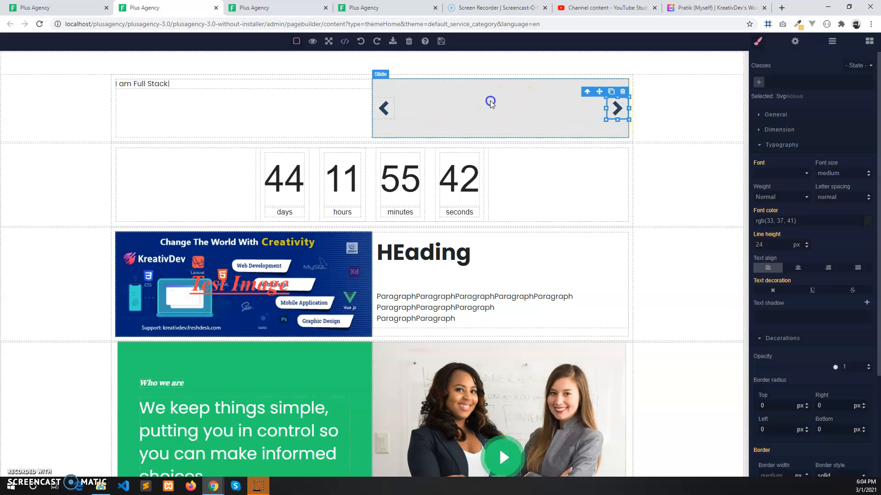
pyautogui.click(606, 81)
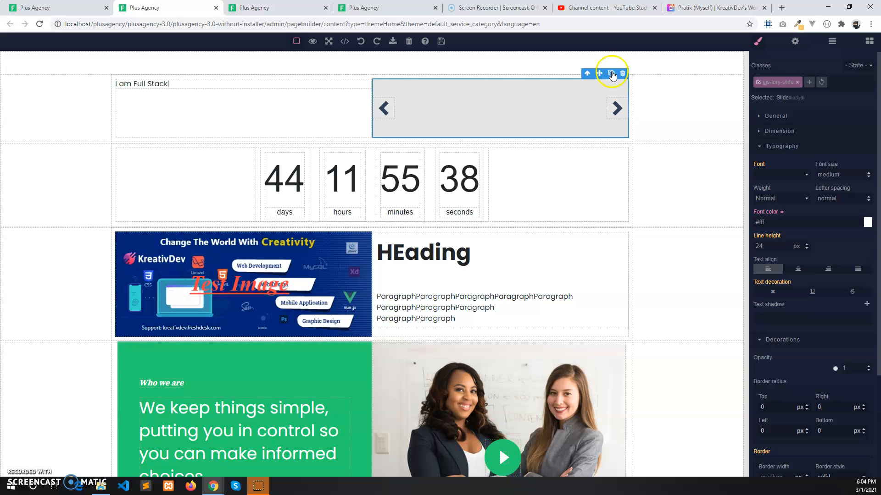
pyautogui.click(382, 110)
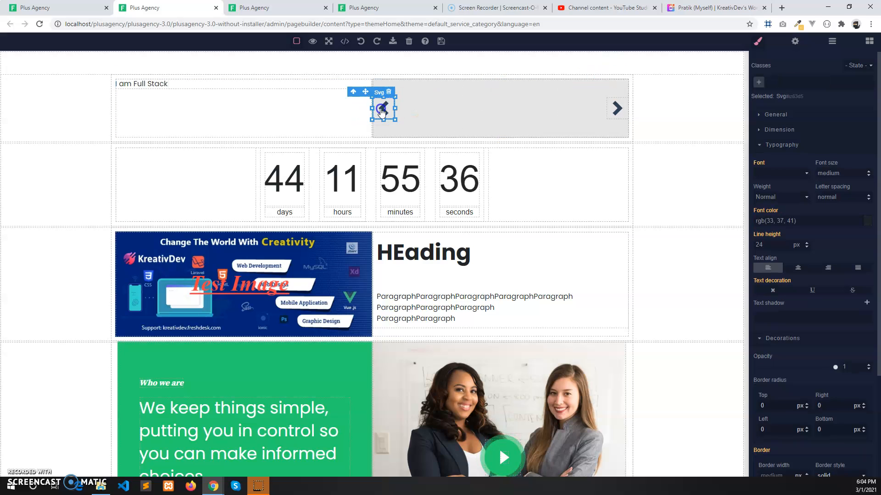
pyautogui.click(490, 108)
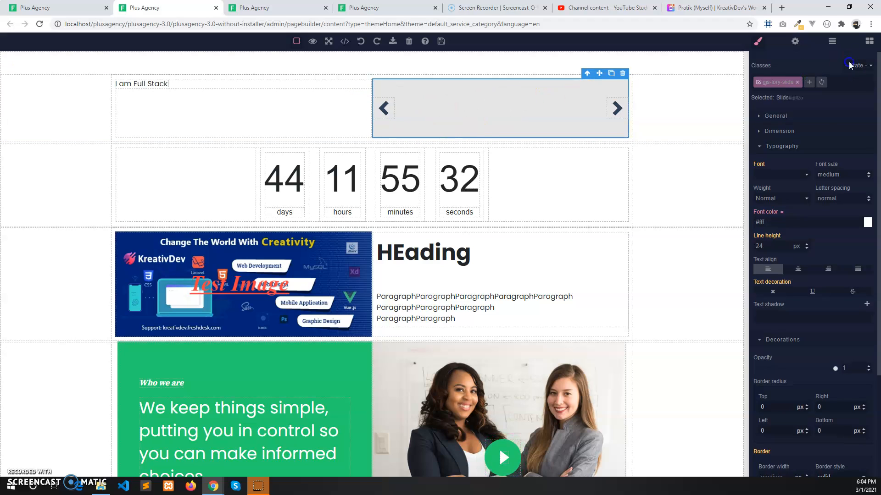
# - Insert an Image element into the selected slide using Banner.jpg as its picture
pyautogui.click(866, 43)
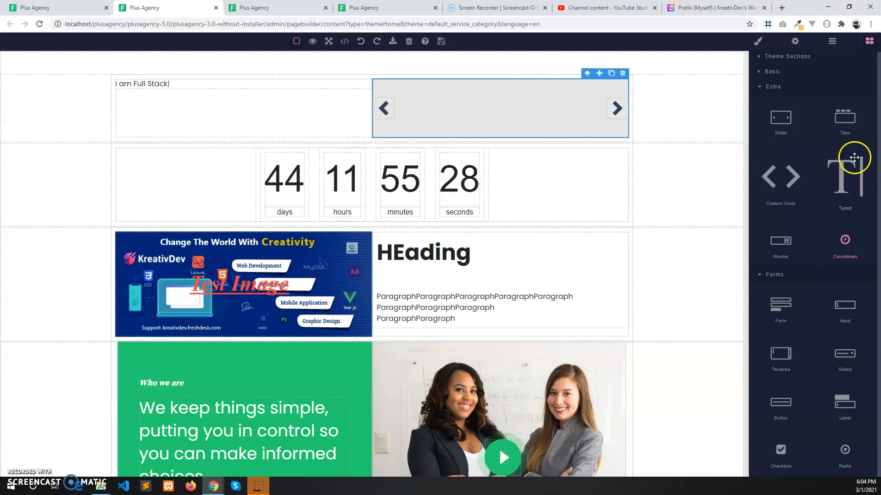
pyautogui.click(777, 87)
pyautogui.click(780, 76)
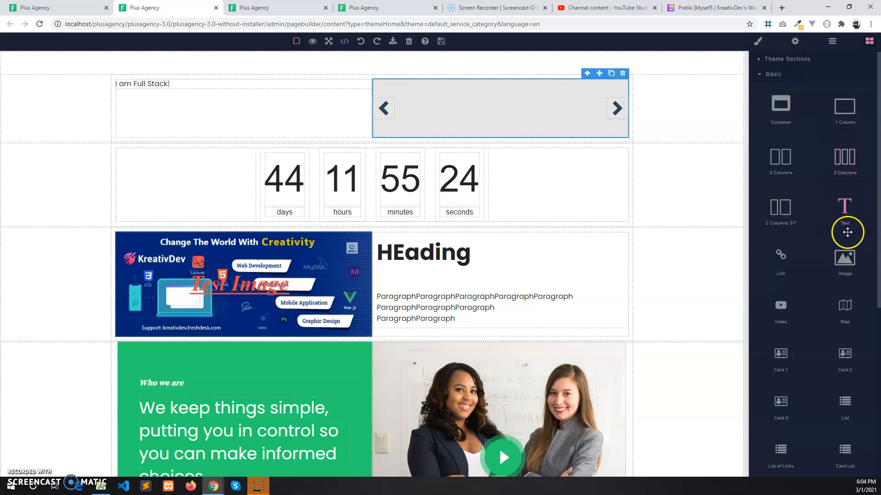
pyautogui.moveTo(845, 252); pyautogui.dragTo(535, 112)
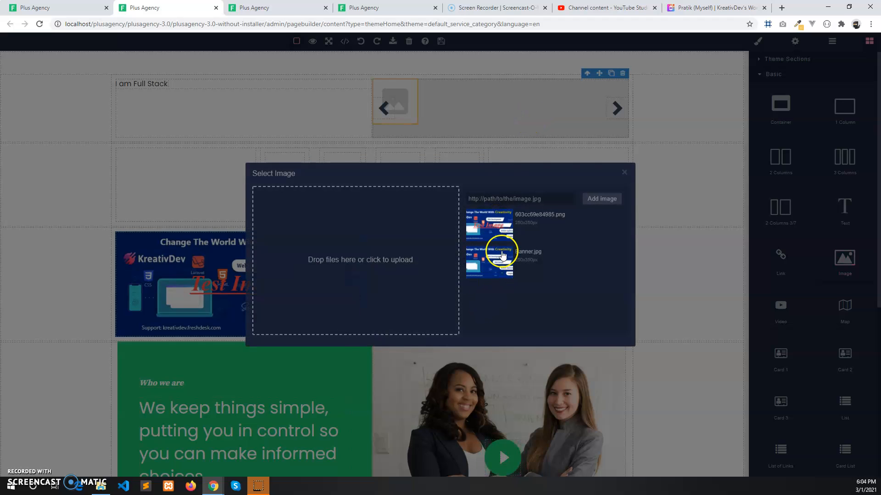
pyautogui.click(502, 254)
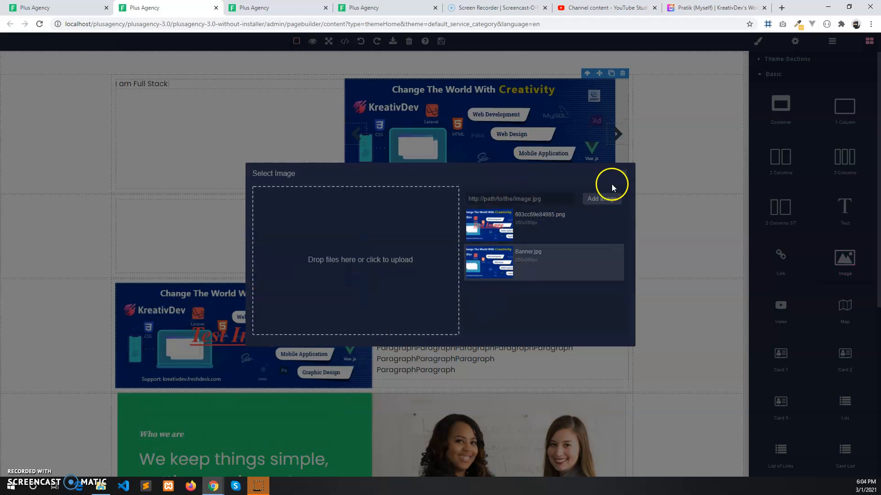
pyautogui.click(622, 172)
# - Set the width of the slide's banner image to 100 %
pyautogui.click(534, 123)
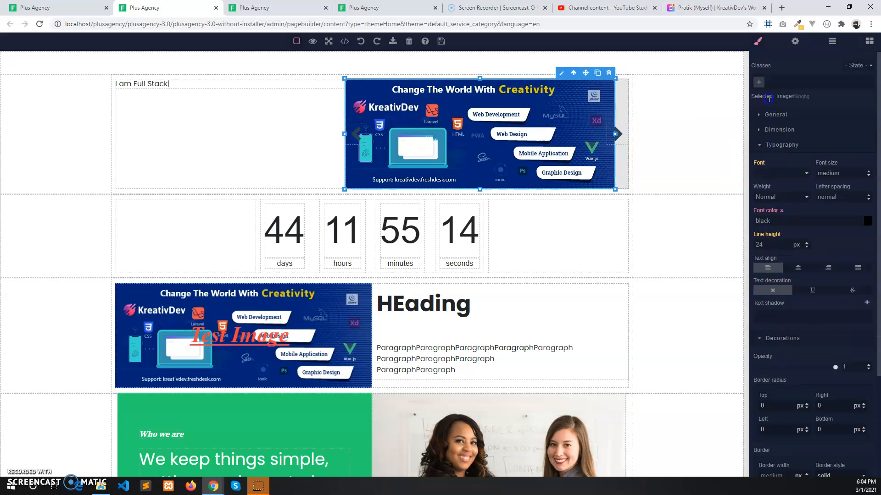
pyautogui.click(773, 145)
pyautogui.click(778, 130)
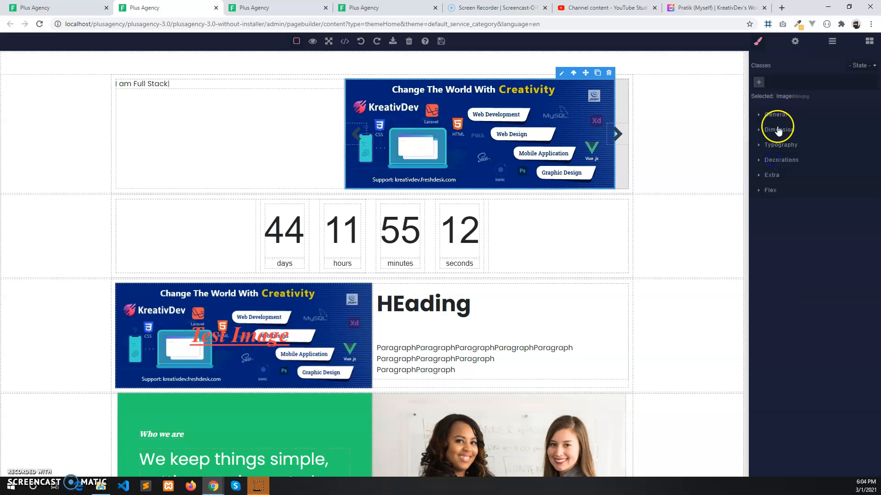
pyautogui.click(786, 223)
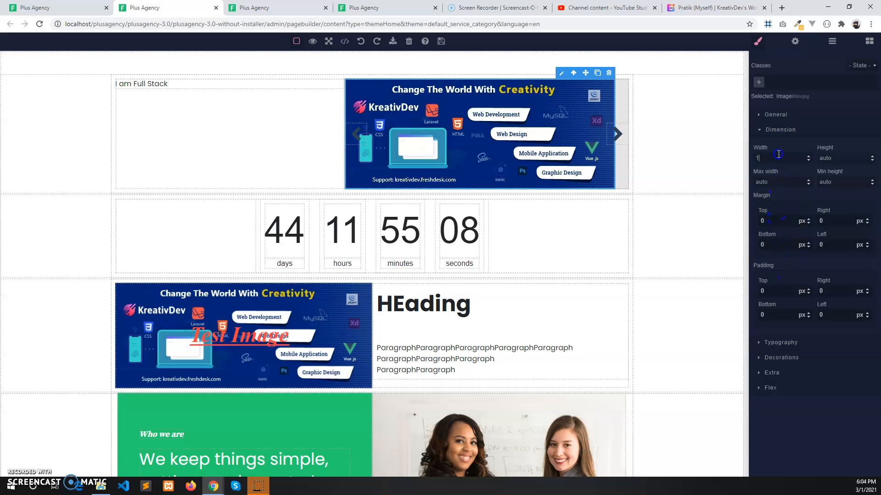
pyautogui.press('Return')
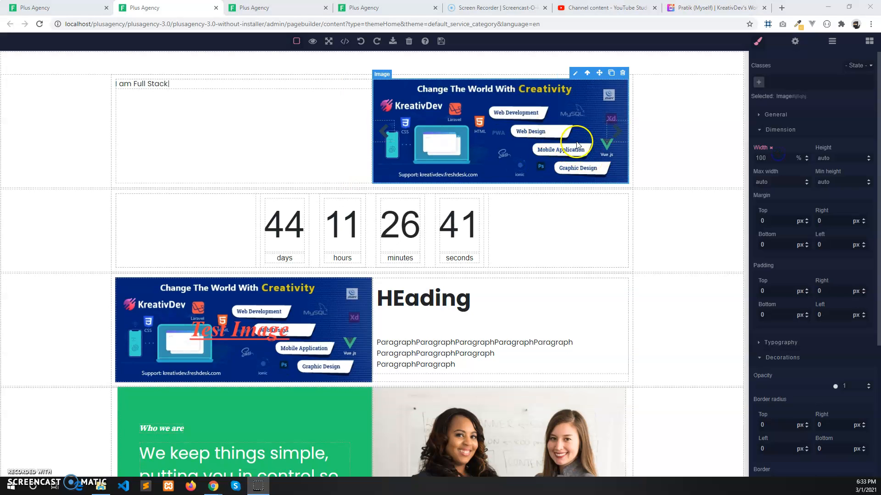
# - Move to the slider's next slide and add a Text element to it
pyautogui.click(617, 138)
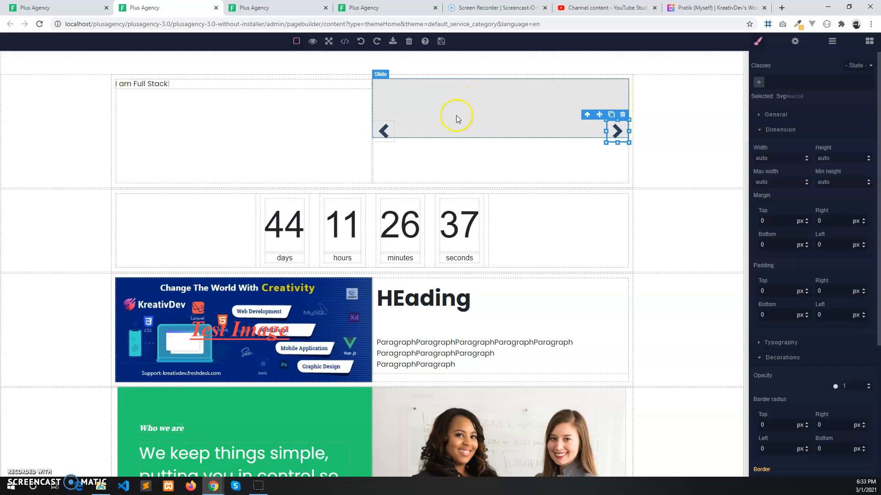
pyautogui.click(867, 42)
pyautogui.moveTo(843, 215); pyautogui.dragTo(542, 117)
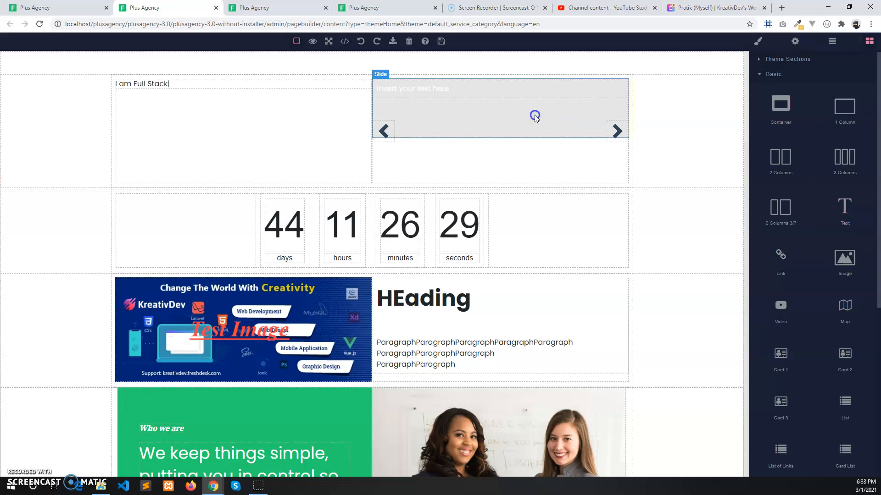
pyautogui.doubleClick(453, 87)
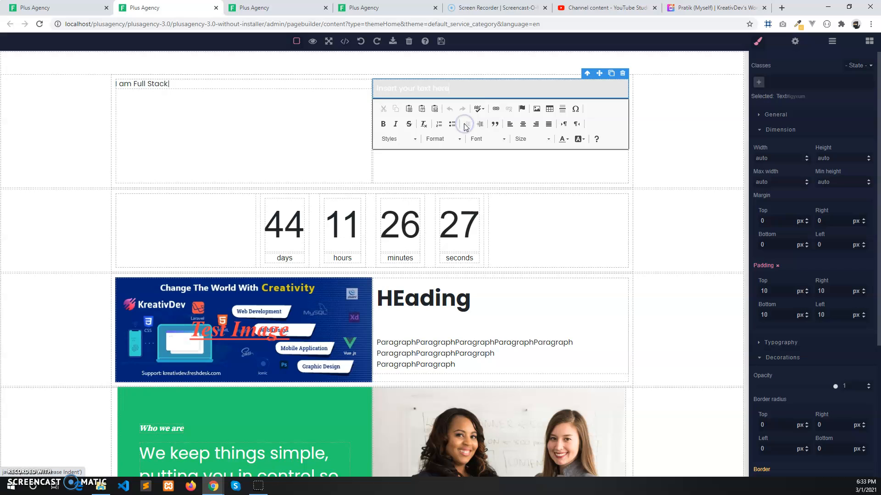
pyautogui.click(714, 141)
# - Remove the white colour background layer from the slide that contains the text
pyautogui.click(536, 129)
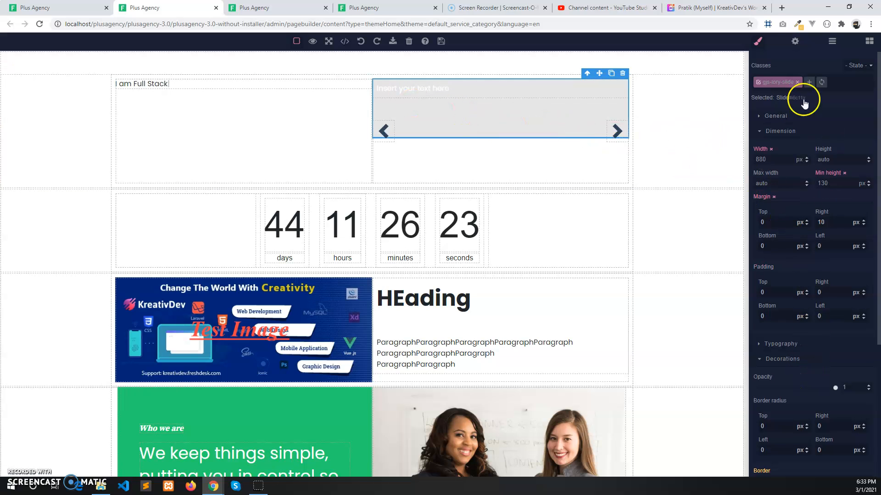
pyautogui.click(758, 42)
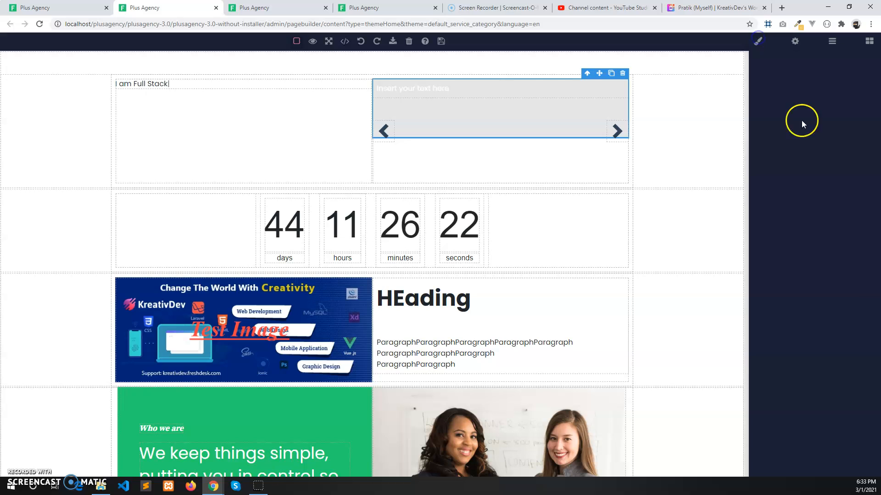
pyautogui.click(758, 46)
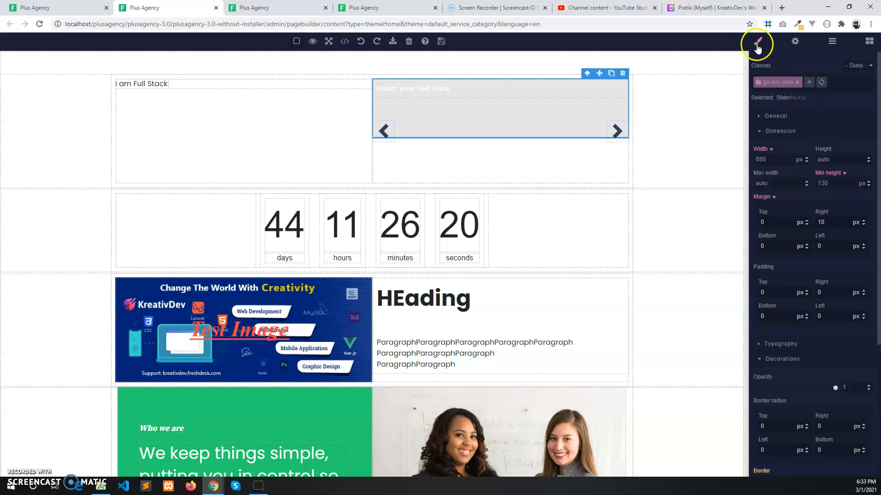
pyautogui.click(761, 129)
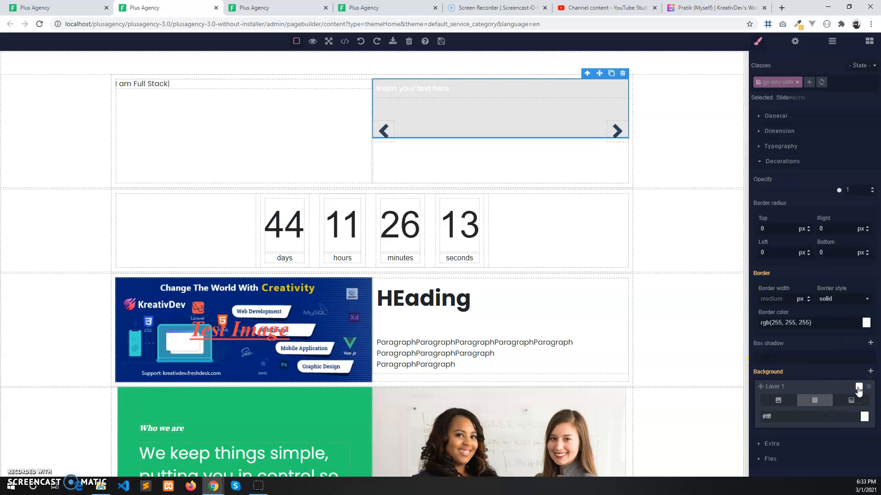
pyautogui.click(793, 402)
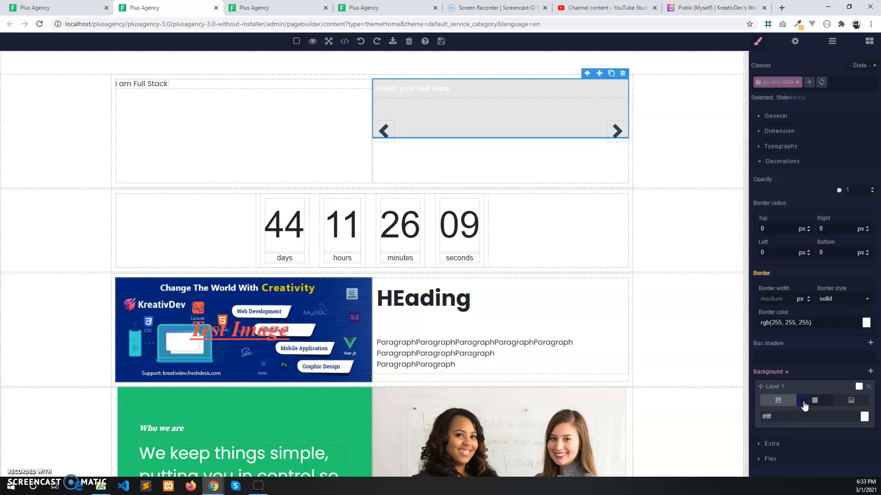
pyautogui.click(804, 402)
pyautogui.click(849, 416)
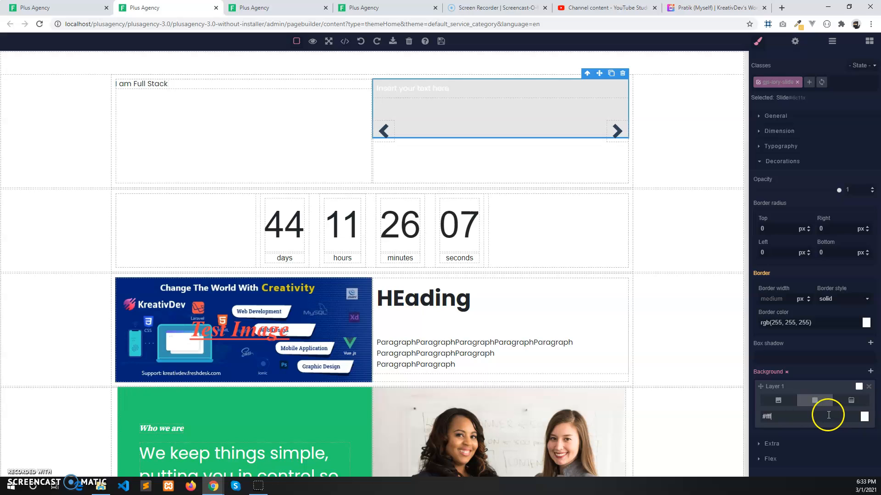
pyautogui.click(869, 387)
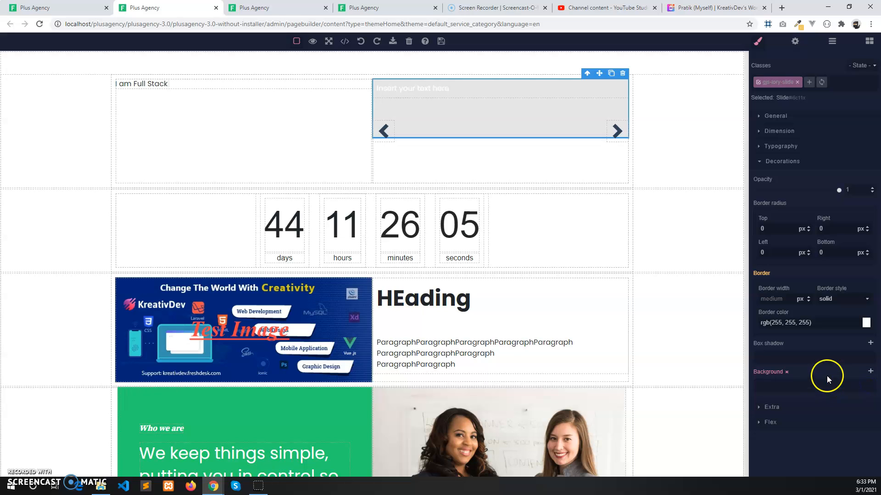
# - Add a new image background layer to the slide using Banner.jpg
pyautogui.click(870, 372)
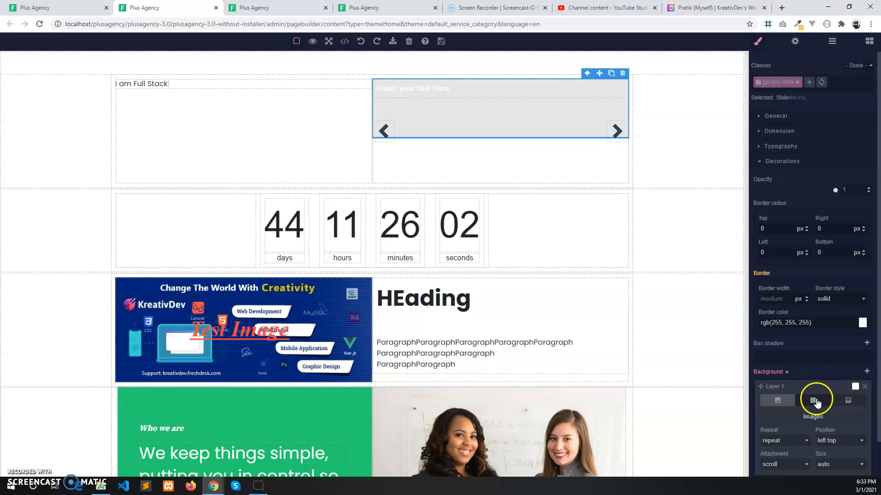
pyautogui.click(790, 415)
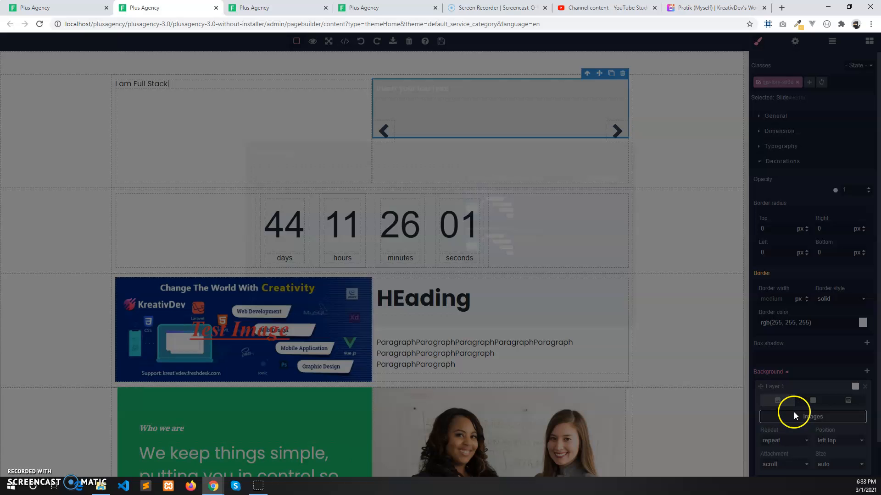
pyautogui.click(519, 260)
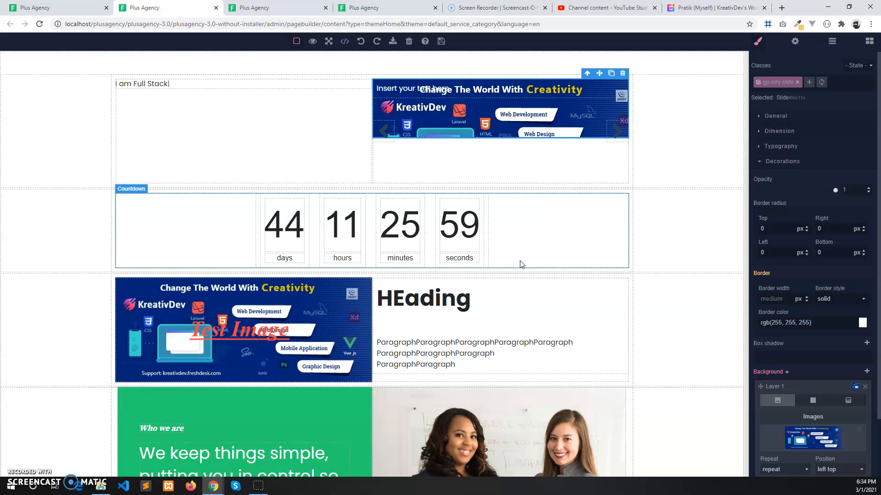
# - Replace the placeholder text on the banner-background slide with "Any Text"
pyautogui.click(410, 88)
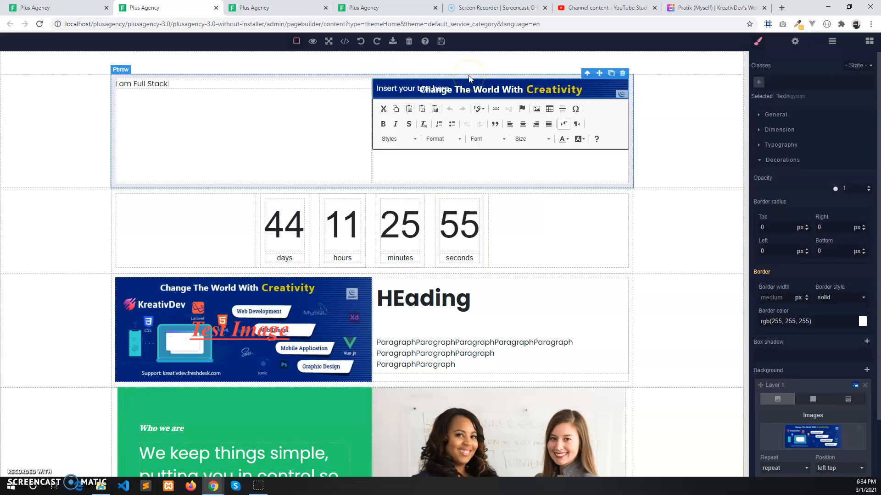
pyautogui.moveTo(450, 88); pyautogui.dragTo(386, 85)
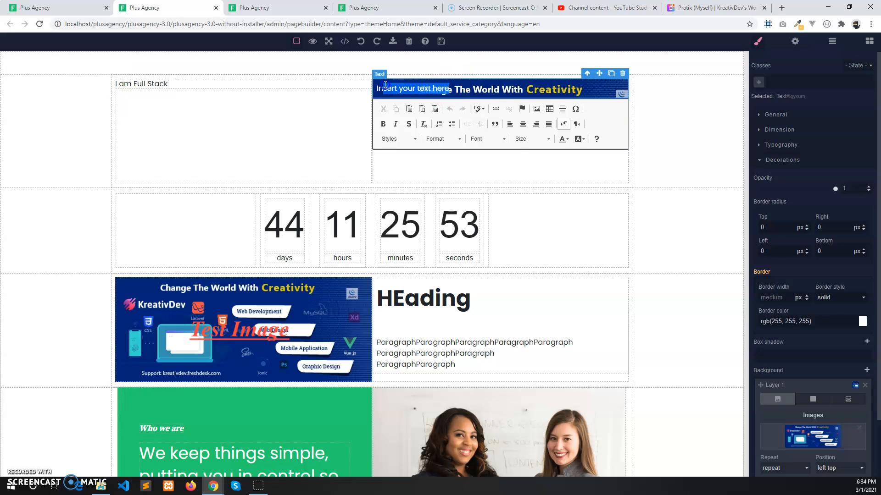
pyautogui.write('A')
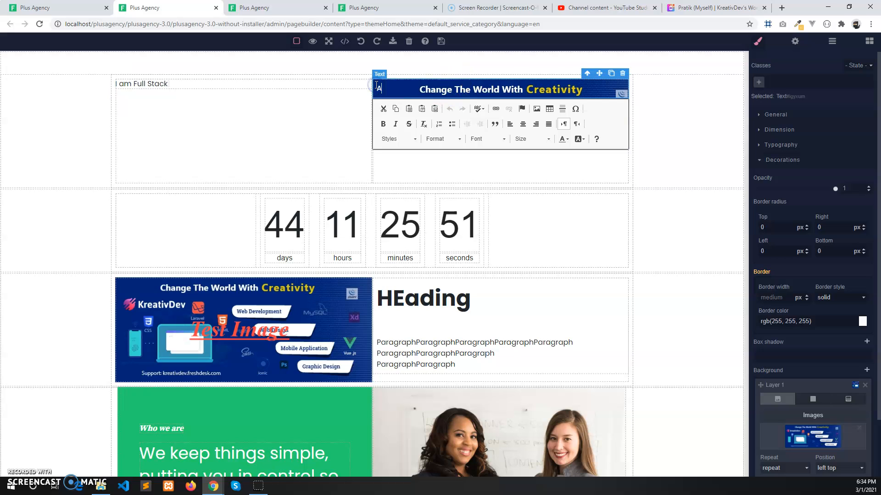
pyautogui.write('ny Text')
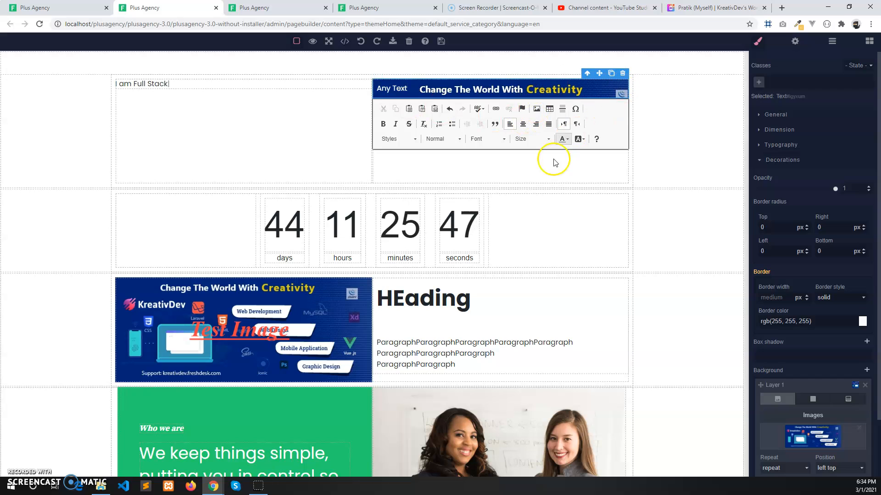
pyautogui.click(507, 162)
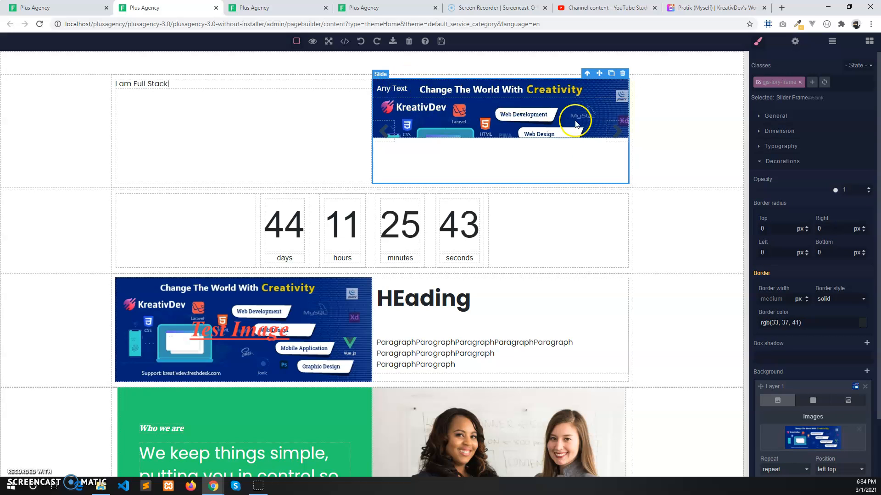
# - Move to the empty slide after the "Any Text" slide and duplicate it
pyautogui.click(617, 132)
pyautogui.click(588, 115)
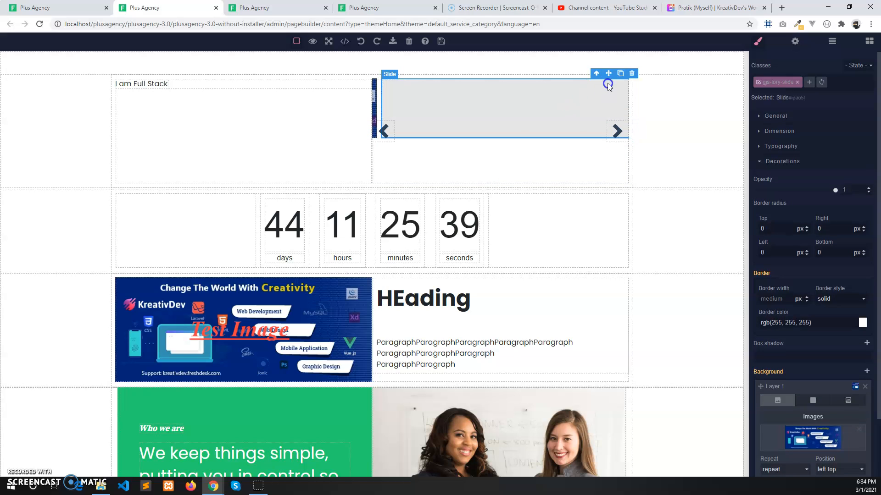
pyautogui.click(621, 74)
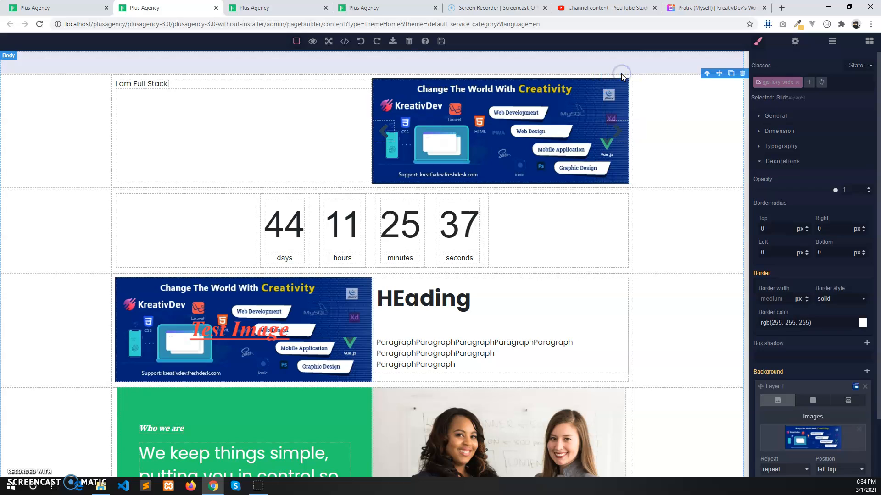
# - Step forward and back through the slides with the slider's arrows to check their content
pyautogui.click(617, 135)
pyautogui.click(617, 136)
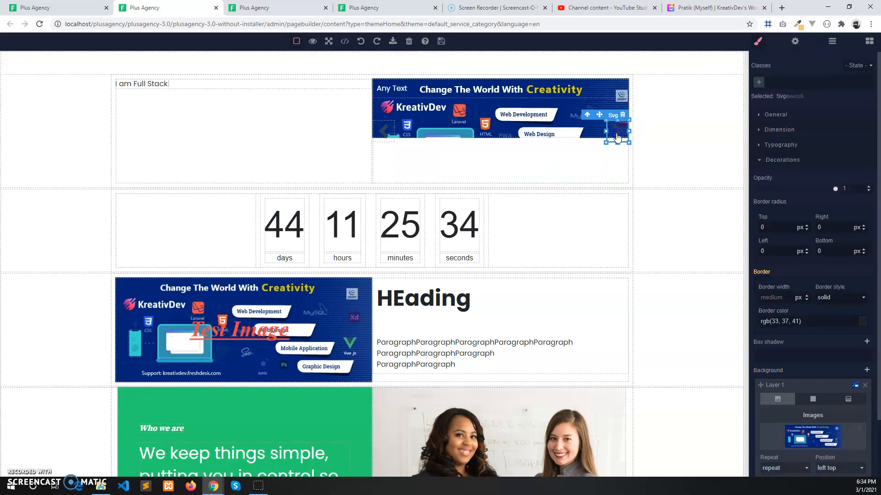
pyautogui.click(612, 90)
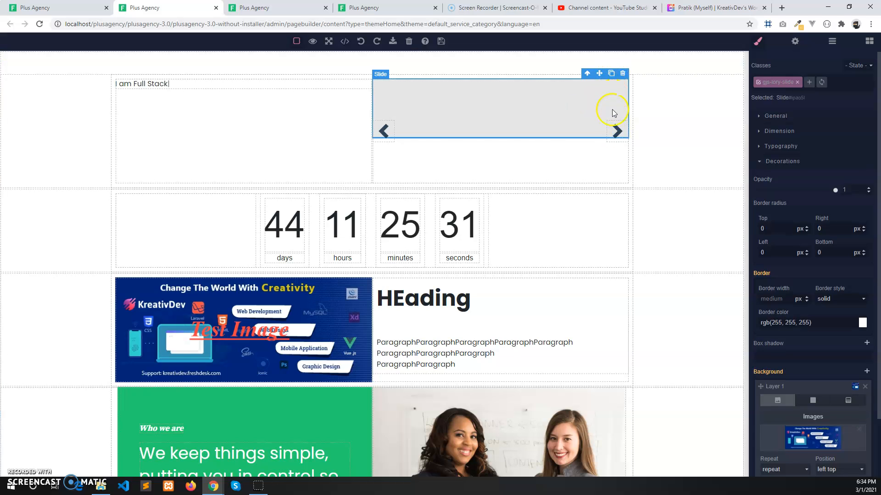
pyautogui.click(617, 130)
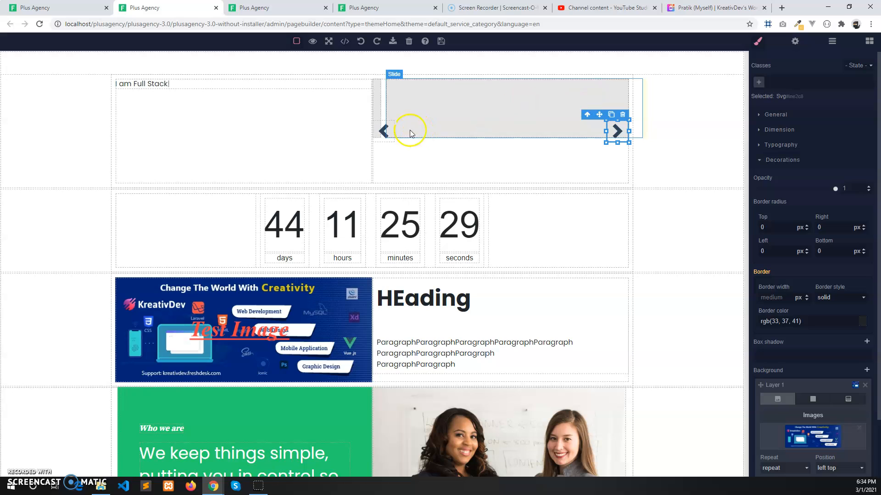
pyautogui.click(383, 131)
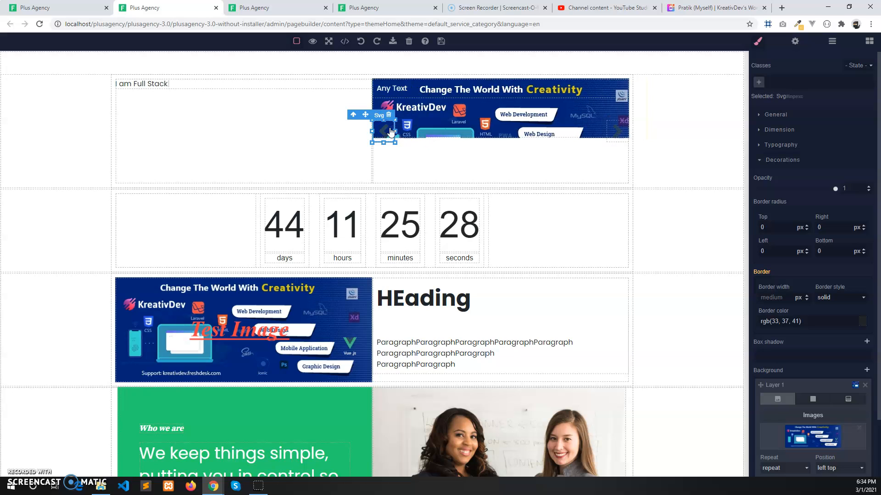
pyautogui.click(617, 133)
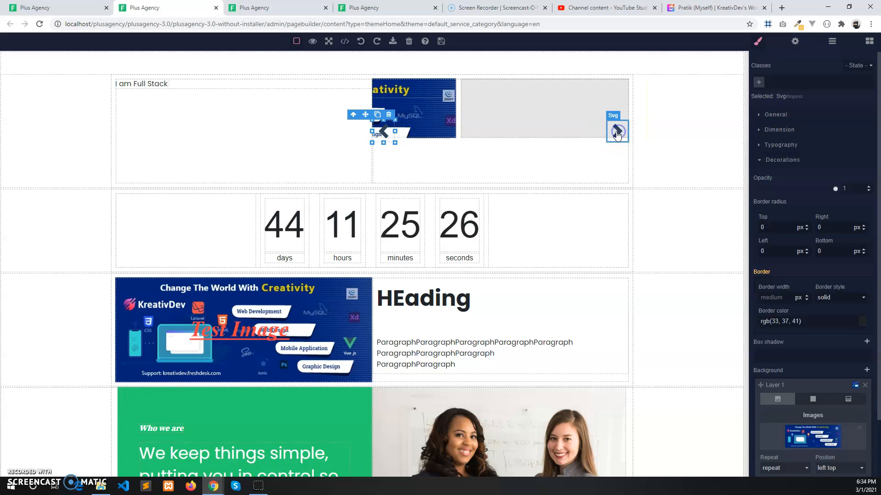
# - Add a Text element to the empty slide that follows the "Any Text" slide
pyautogui.click(498, 113)
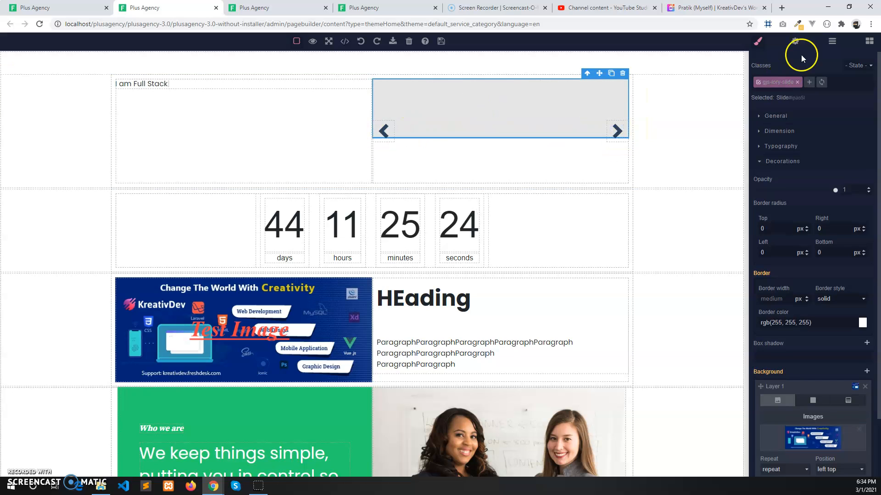
pyautogui.click(868, 43)
pyautogui.moveTo(845, 214); pyautogui.dragTo(548, 115)
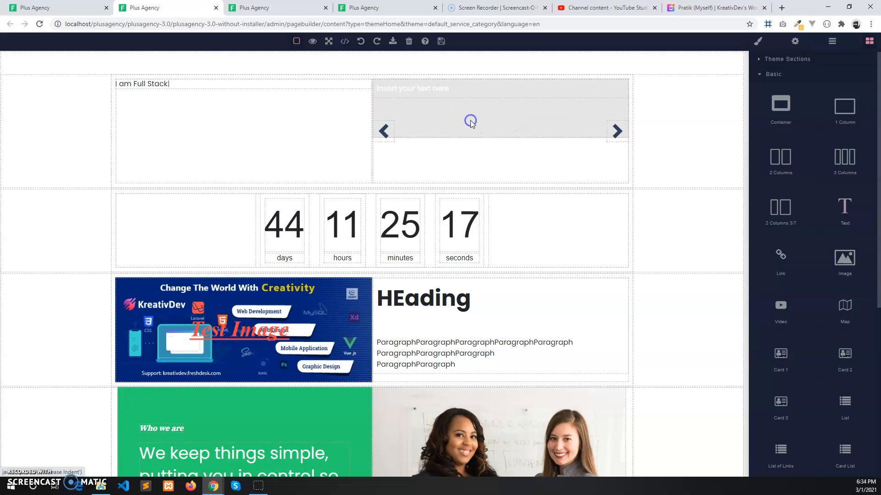
# - Remove the image background layer from the slide that holds the placeholder text
pyautogui.click(449, 124)
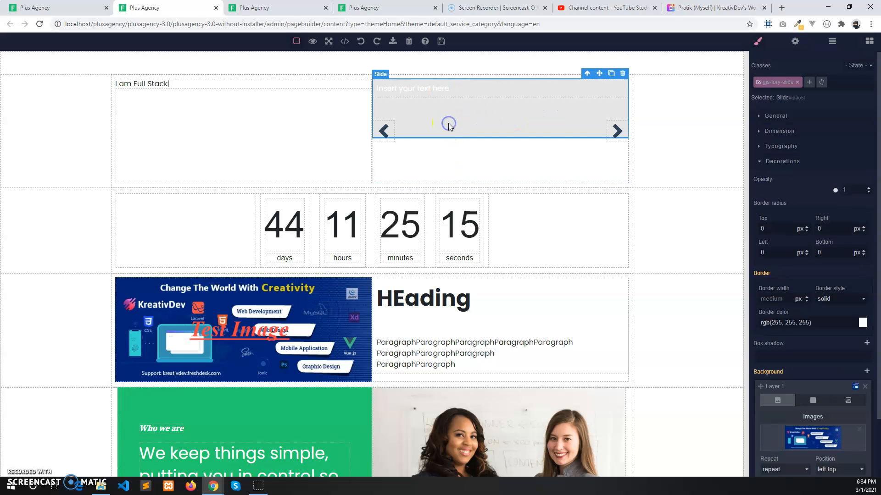
pyautogui.click(758, 42)
pyautogui.click(759, 44)
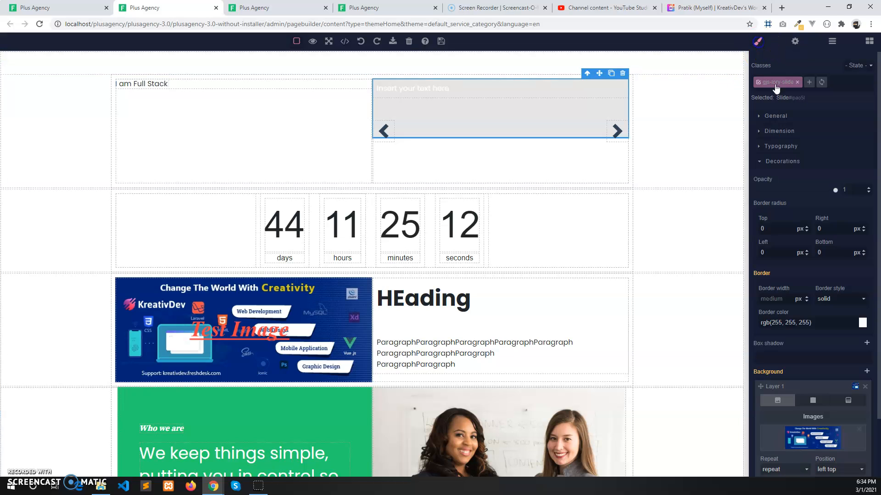
pyautogui.click(811, 400)
pyautogui.scroll(-2, 814, 403)
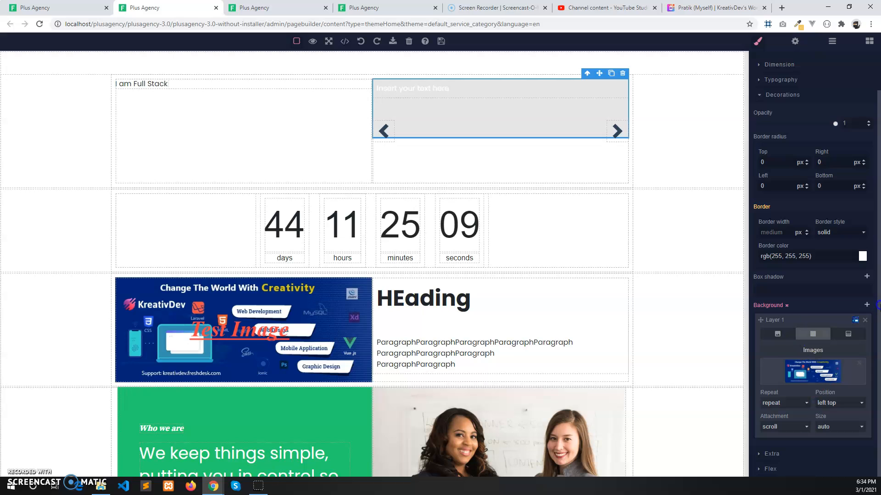
pyautogui.click(864, 319)
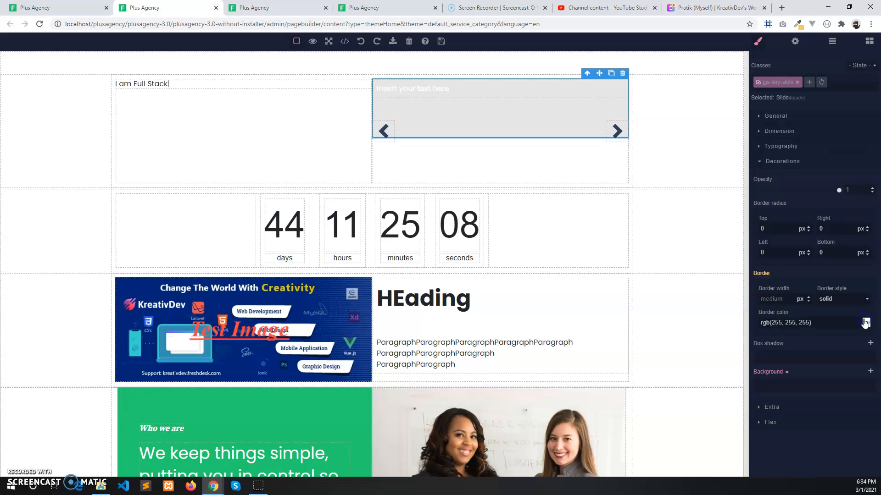
# - Add a background layer of the colour type to the slide and set it to #fff
pyautogui.click(870, 374)
pyautogui.scroll(-1, 821, 373)
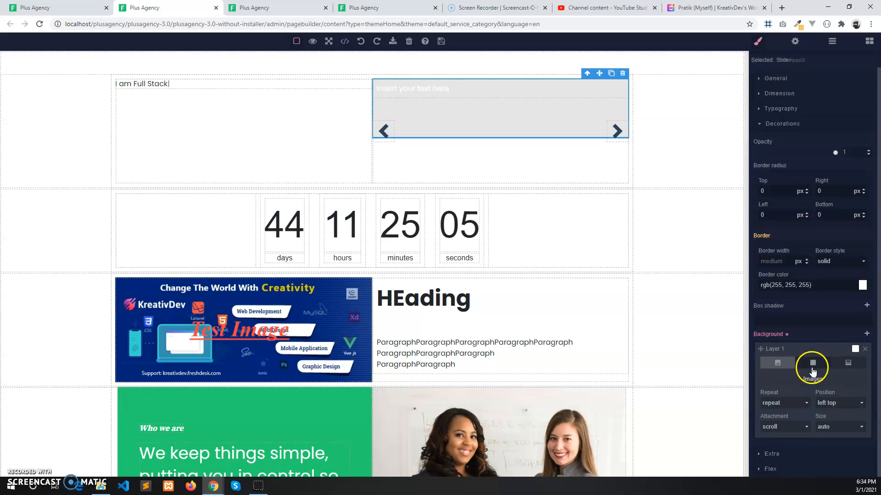
pyautogui.click(812, 367)
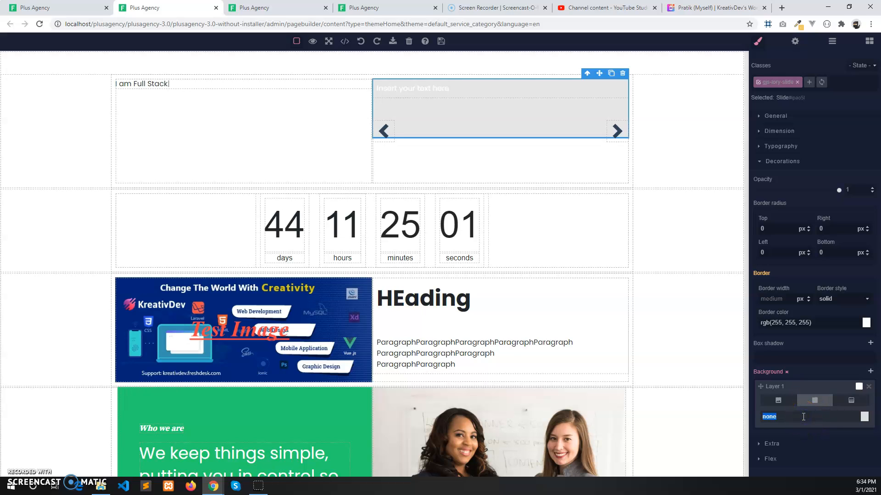
pyautogui.click(803, 417)
pyautogui.write('#fff')
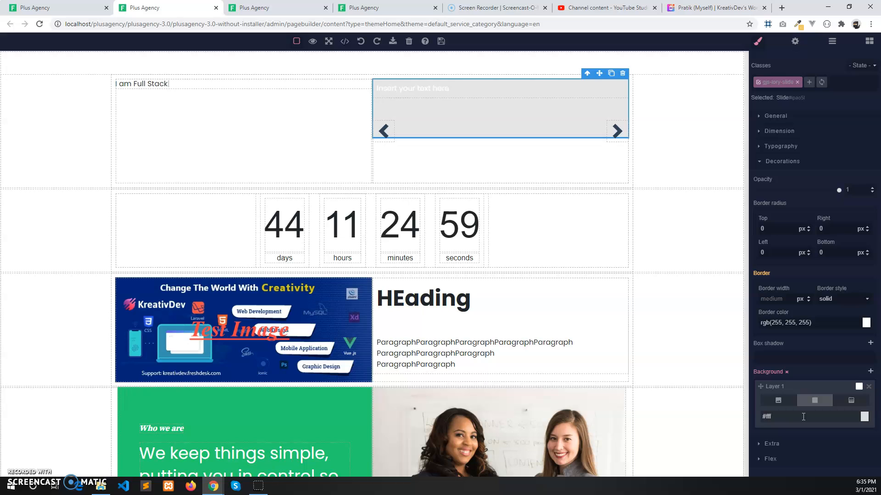
pyautogui.press('Return')
# - Change the colour of the slide's placeholder text "Insert your text here" to black
pyautogui.click(466, 86)
pyautogui.click(466, 86)
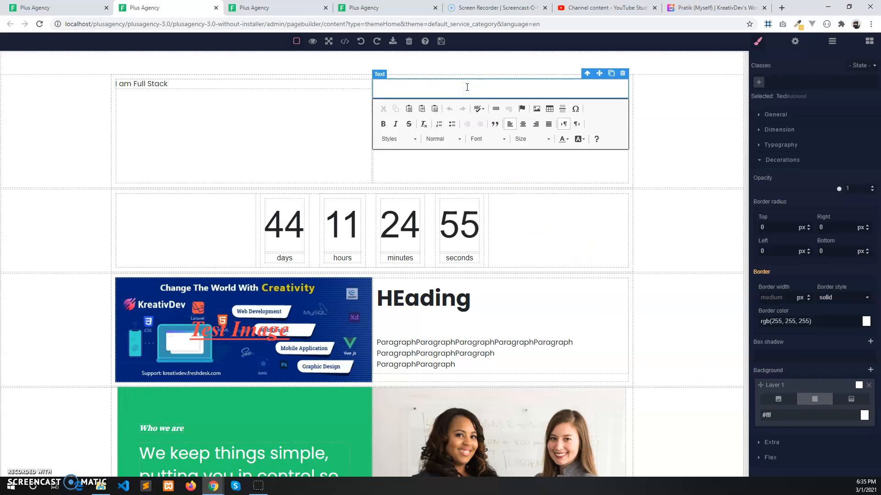
pyautogui.click(462, 87)
pyautogui.moveTo(410, 83); pyautogui.dragTo(381, 84)
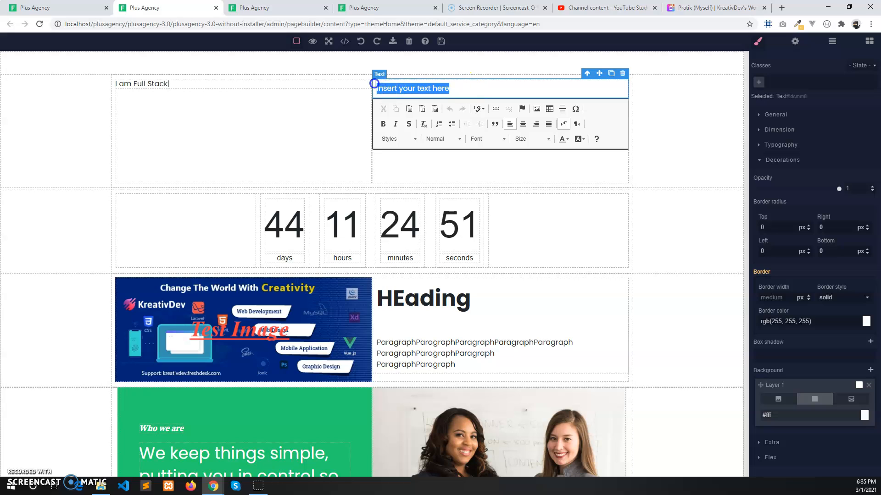
pyautogui.click(563, 141)
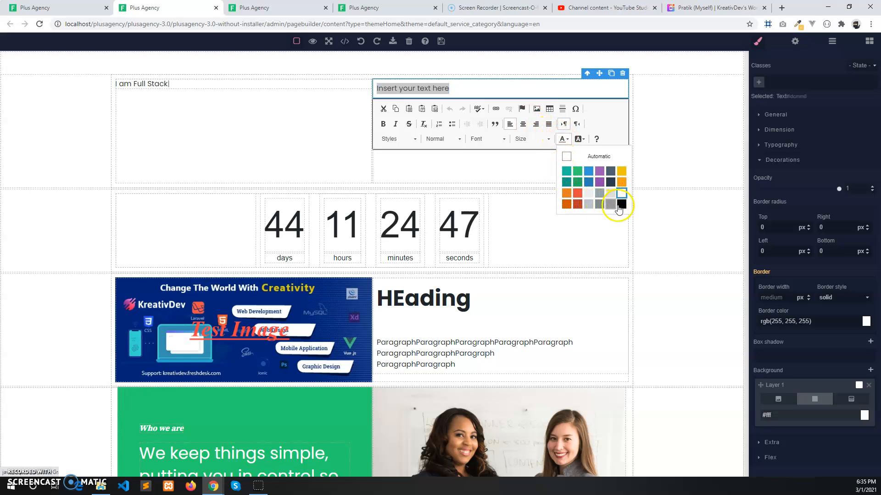
pyautogui.click(618, 206)
pyautogui.click(468, 90)
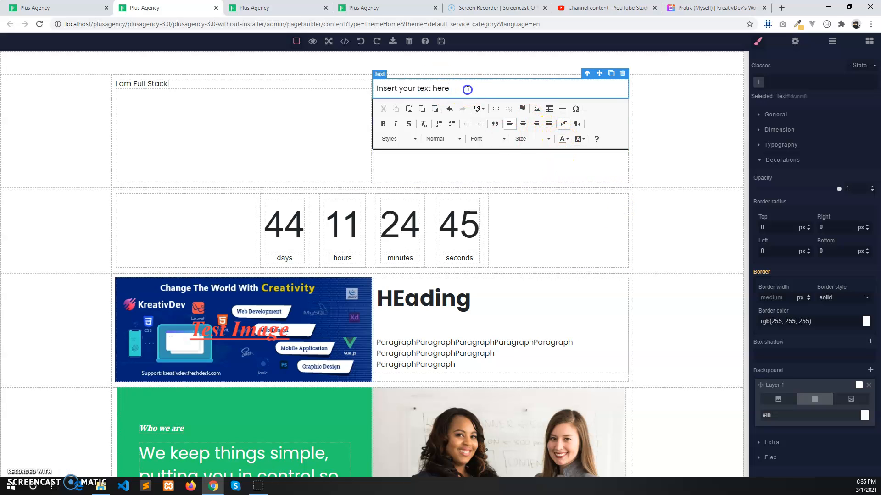
# - Try centre alignment on the slide's text element, set it back to left, and deselect the element
pyautogui.click(759, 41)
pyautogui.click(759, 42)
pyautogui.click(759, 42)
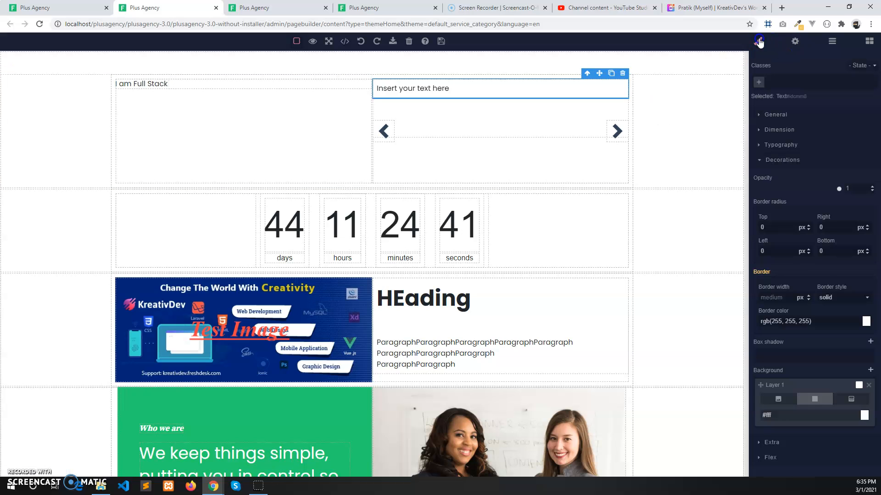
pyautogui.click(774, 160)
pyautogui.click(774, 145)
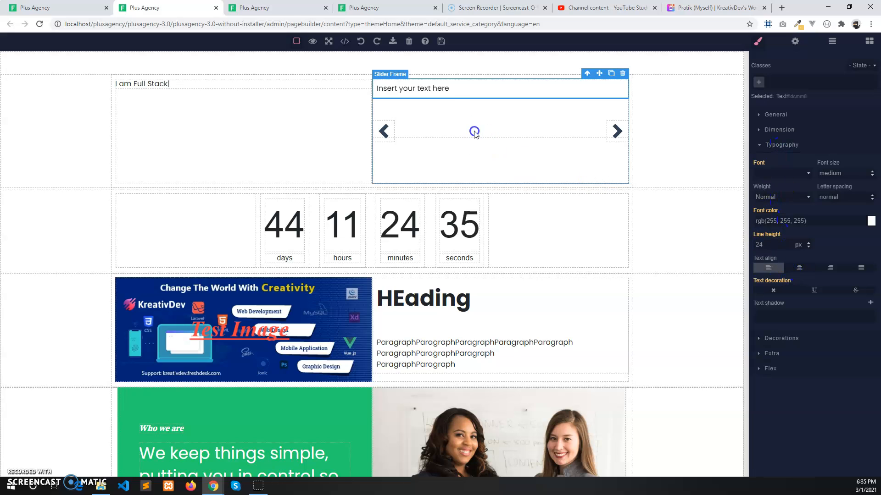
pyautogui.click(444, 88)
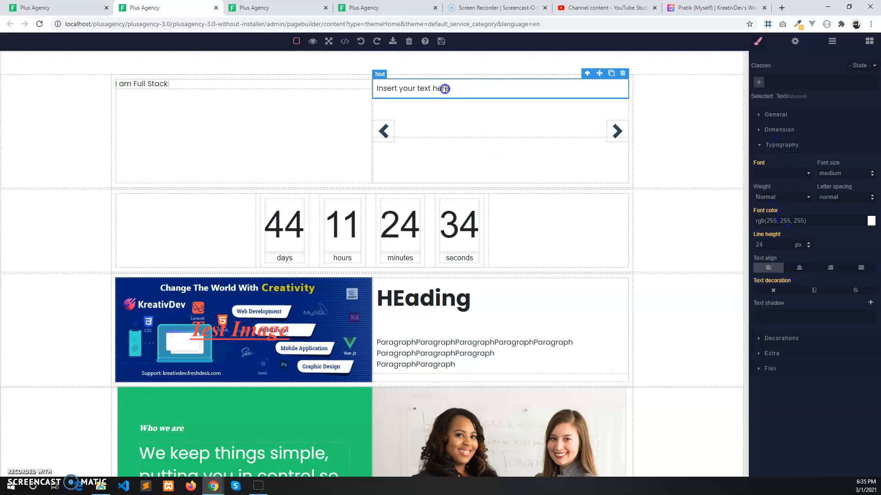
pyautogui.click(804, 270)
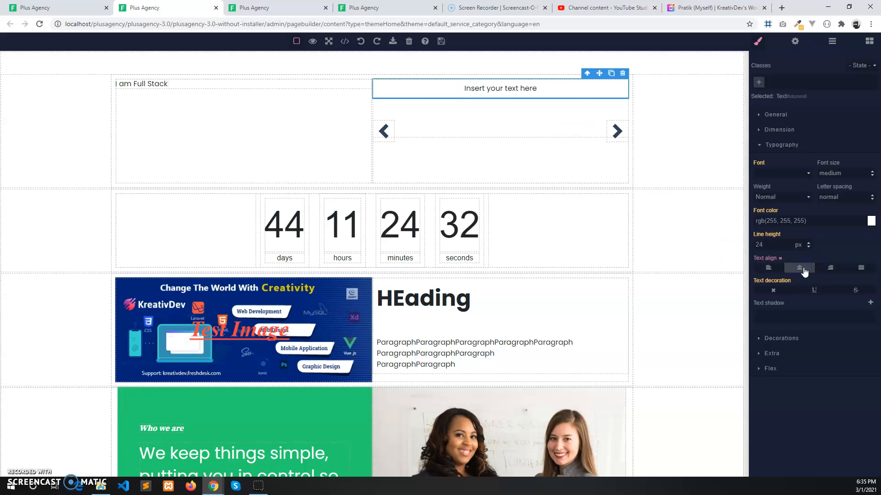
pyautogui.click(773, 268)
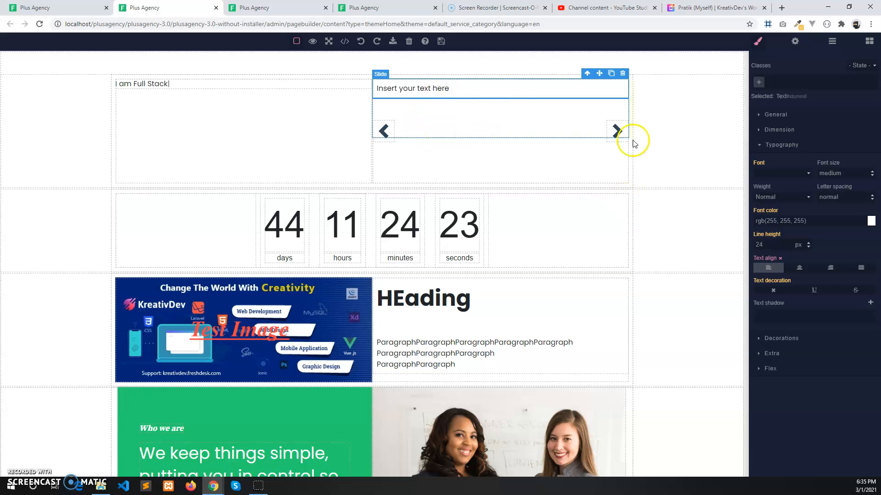
pyautogui.doubleClick(477, 93)
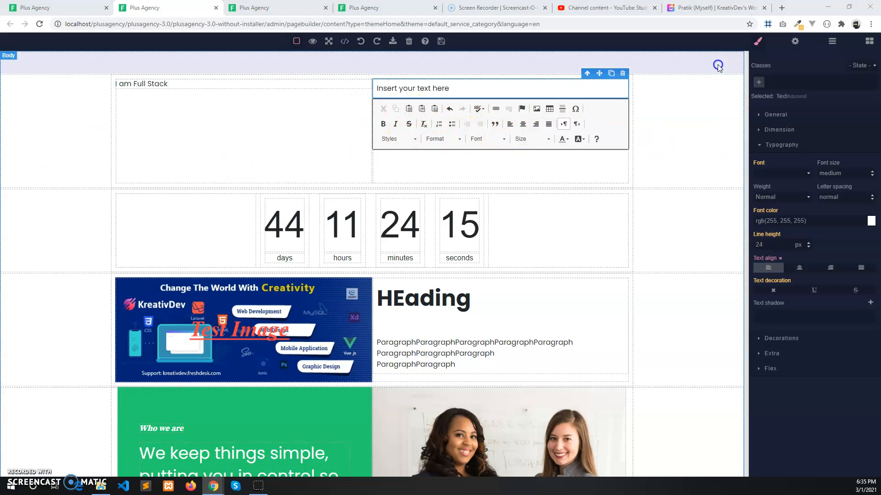
pyautogui.click(717, 101)
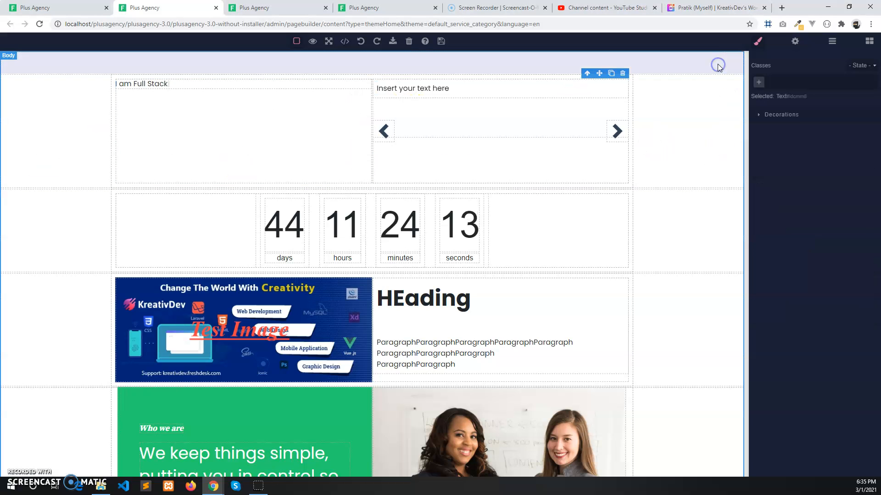
# - Add a Container at the start of the page and place a 1 Column block inside it
pyautogui.click(873, 43)
pyautogui.moveTo(846, 259); pyautogui.dragTo(819, 291)
pyautogui.moveTo(784, 106); pyautogui.dragTo(643, 63)
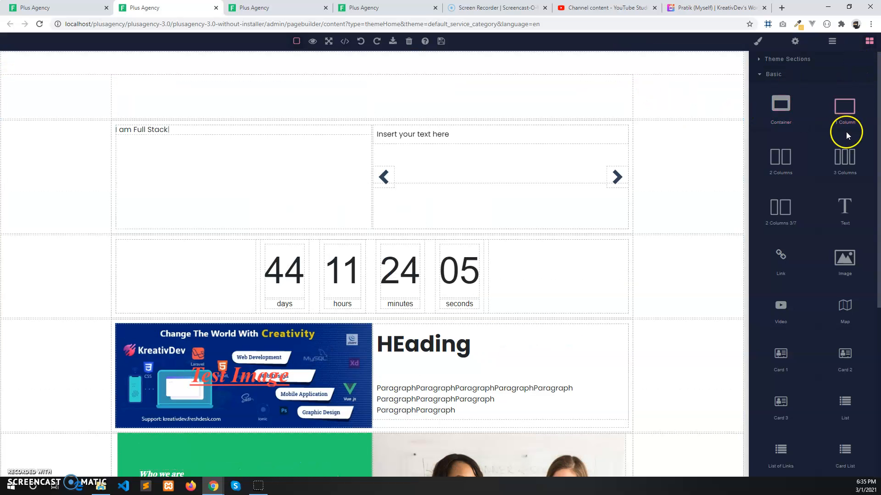
pyautogui.moveTo(845, 120); pyautogui.dragTo(491, 84)
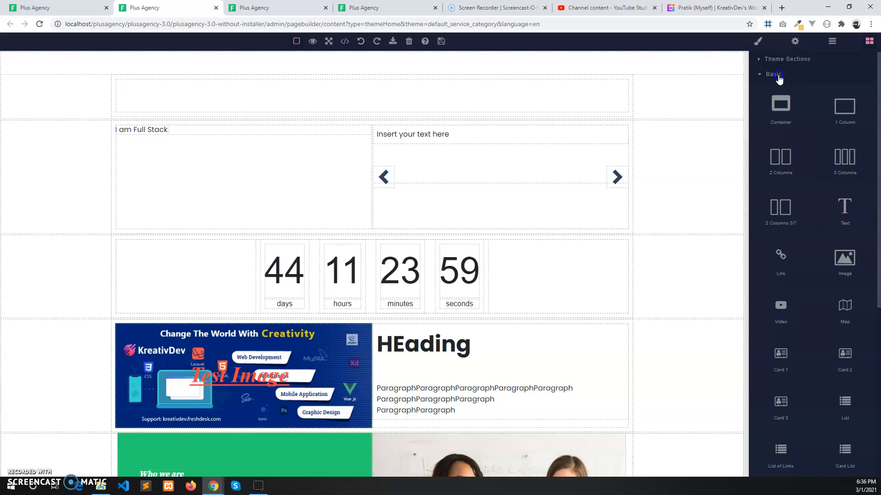
# - Add a Map element to the empty column of the new container
pyautogui.click(775, 74)
pyautogui.click(775, 90)
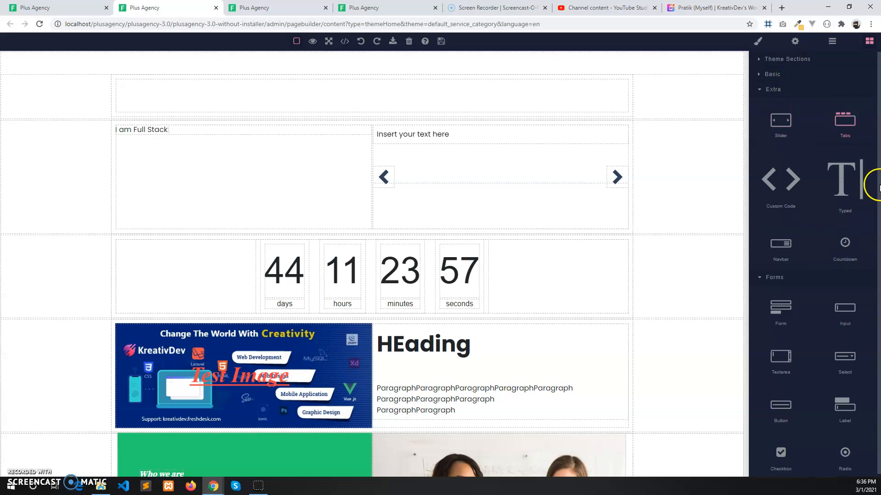
pyautogui.click(772, 76)
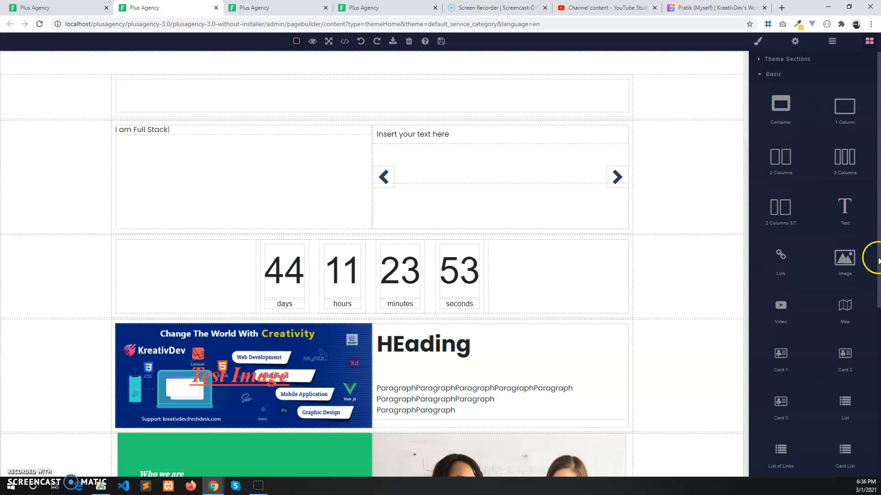
pyautogui.scroll(-1, 838, 287)
pyautogui.moveTo(842, 275); pyautogui.dragTo(515, 102)
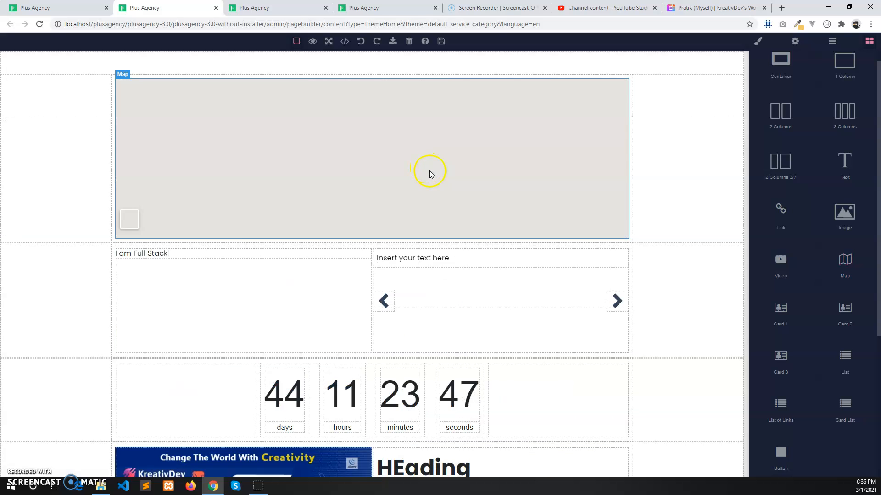
# - Set the Map element's address to "London, UK"
pyautogui.click(363, 105)
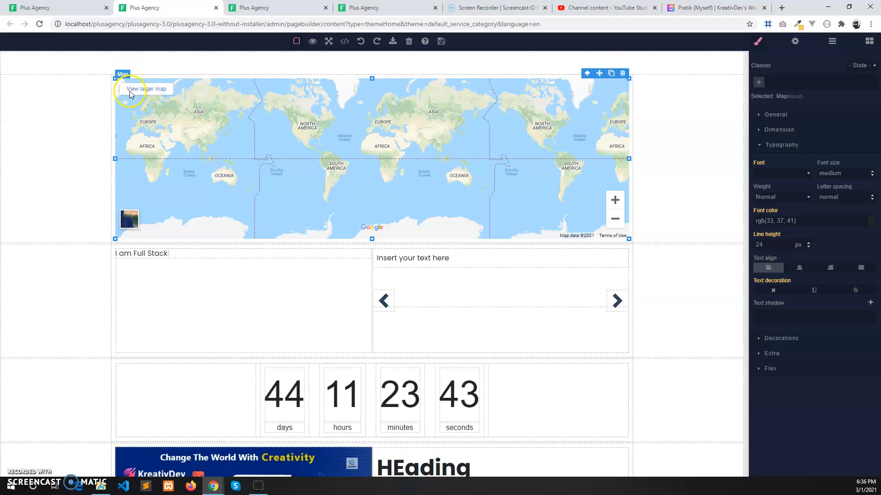
pyautogui.click(794, 46)
pyautogui.click(808, 78)
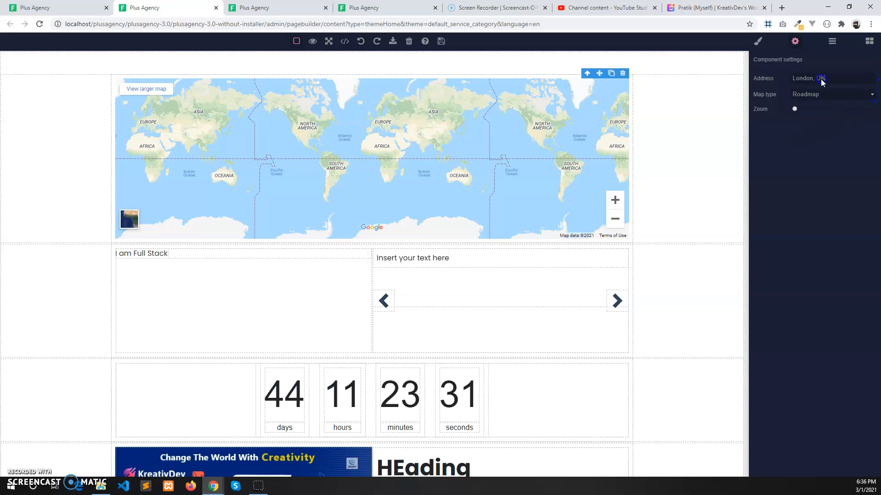
pyautogui.press('Return')
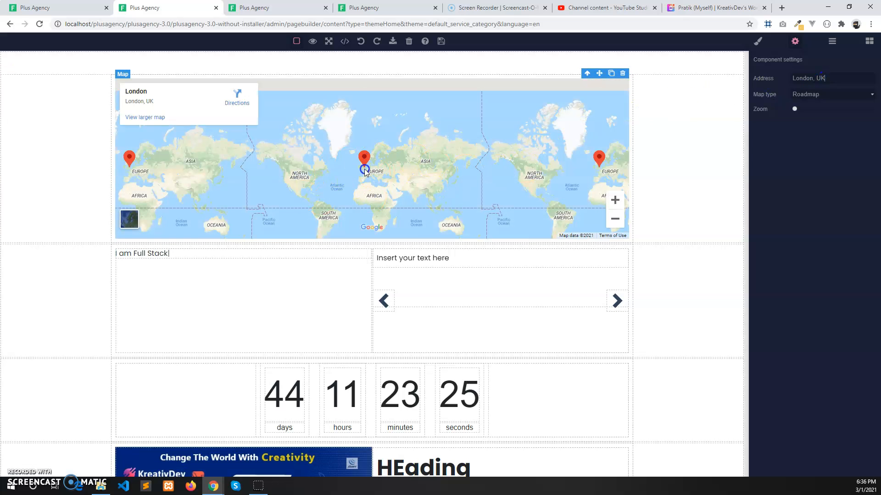
pyautogui.click(365, 172)
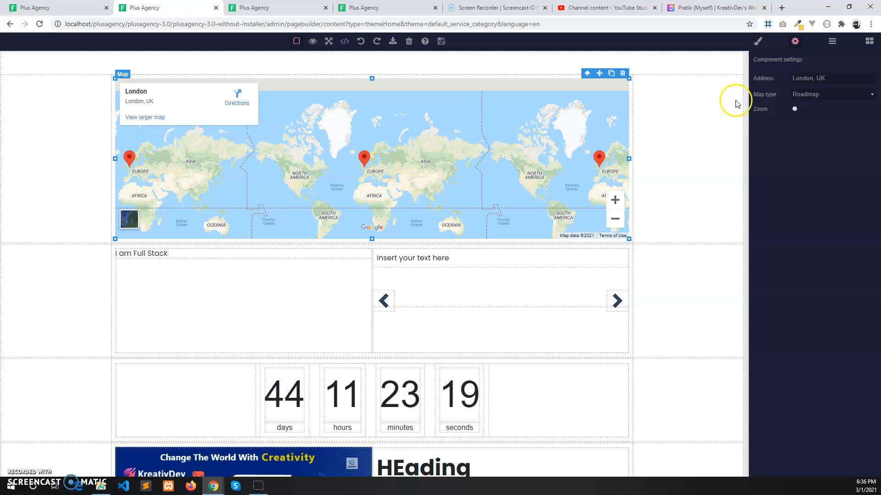
# - Switch the map type to Satellite and back to Roadmap
pyautogui.click(824, 94)
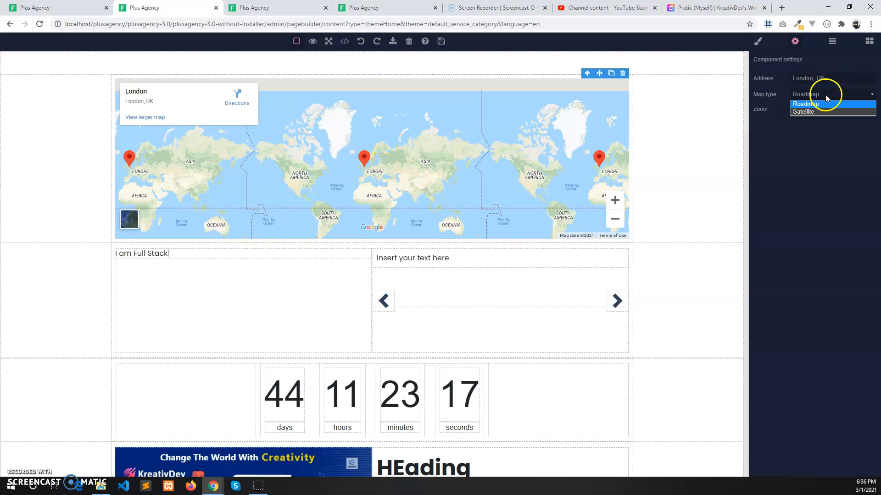
pyautogui.click(807, 112)
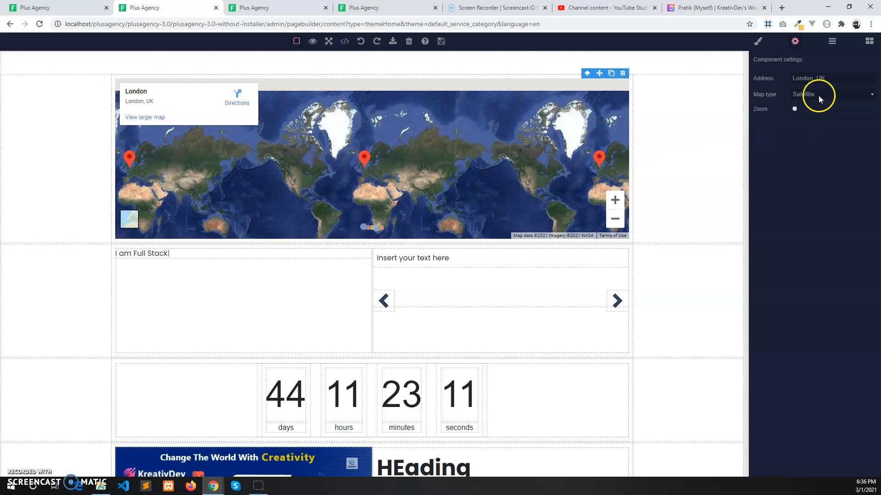
pyautogui.click(815, 94)
pyautogui.click(813, 106)
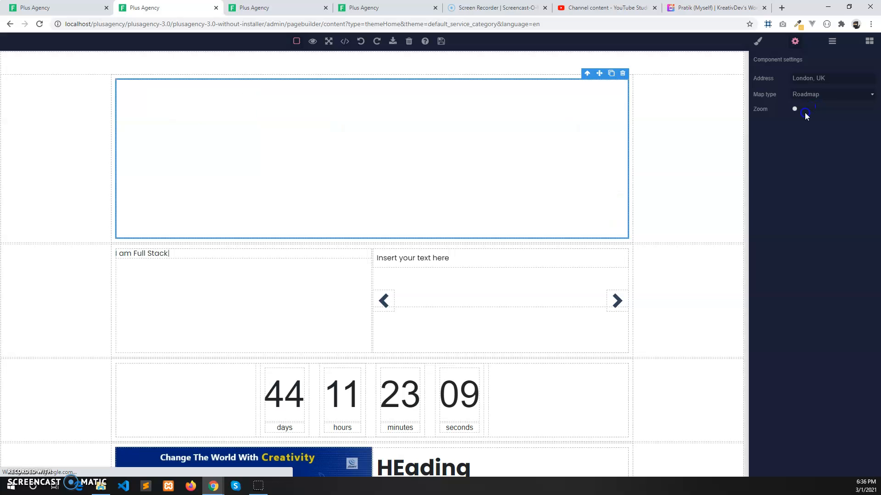
# - Raise the map's zoom setting to street level around the London marker
pyautogui.click(362, 174)
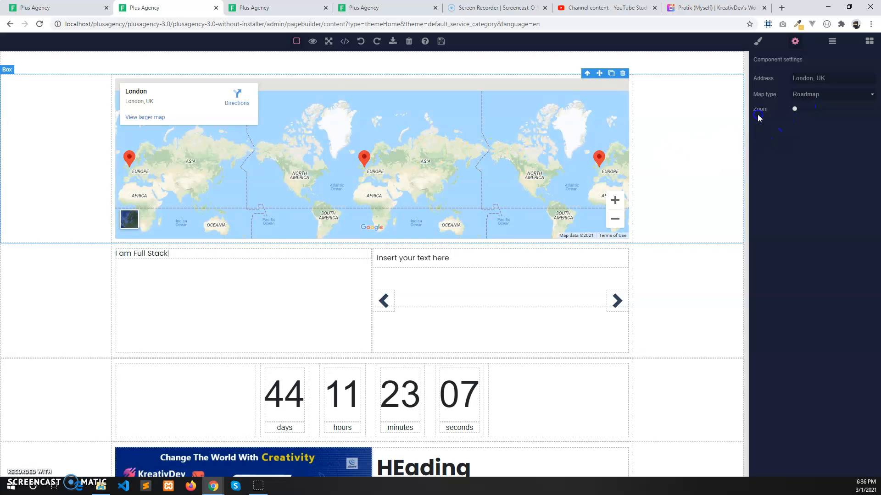
pyautogui.click(794, 108)
pyautogui.moveTo(798, 112); pyautogui.dragTo(850, 112)
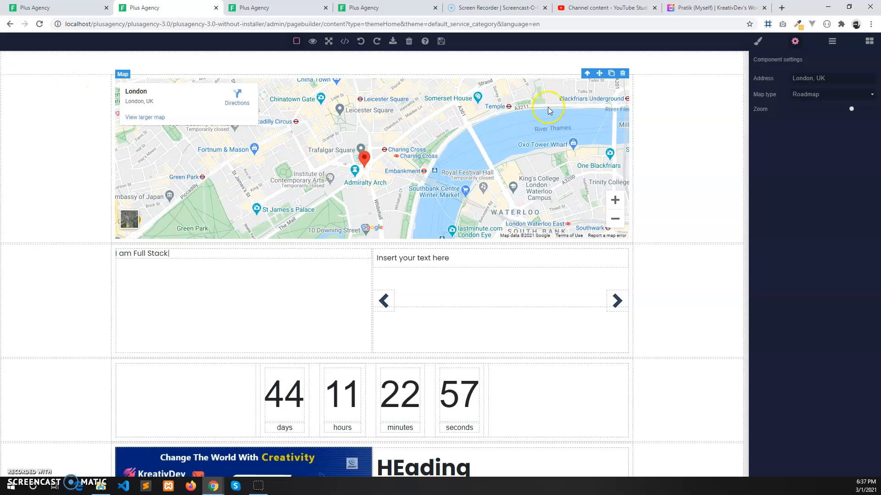
# - Add a Container above the map and place a 3 Columns block inside it
pyautogui.click(869, 41)
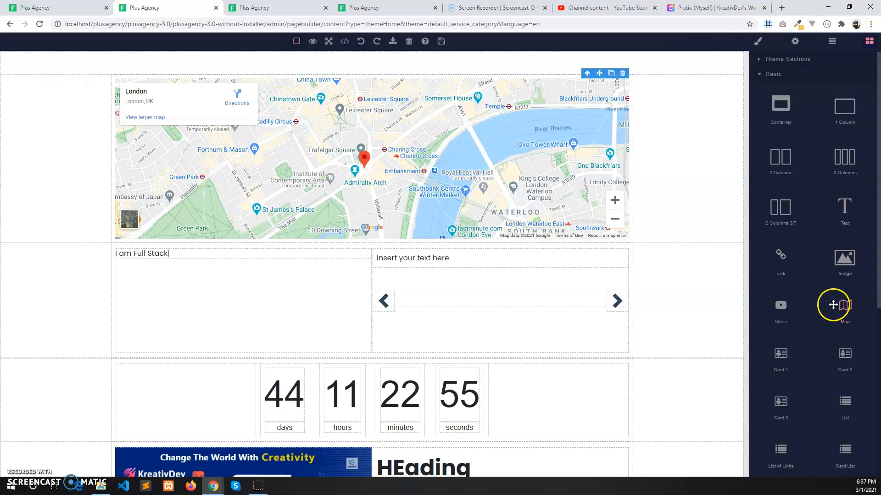
pyautogui.moveTo(799, 121); pyautogui.dragTo(637, 60)
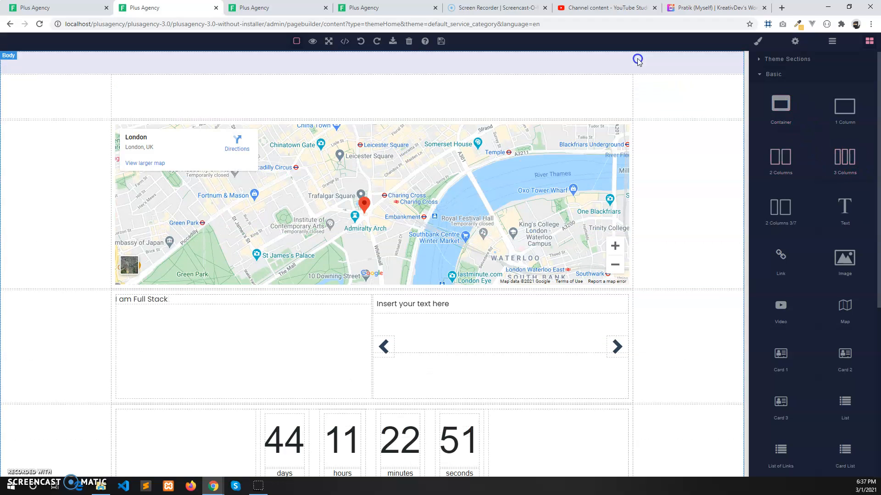
pyautogui.moveTo(839, 173); pyautogui.dragTo(490, 100)
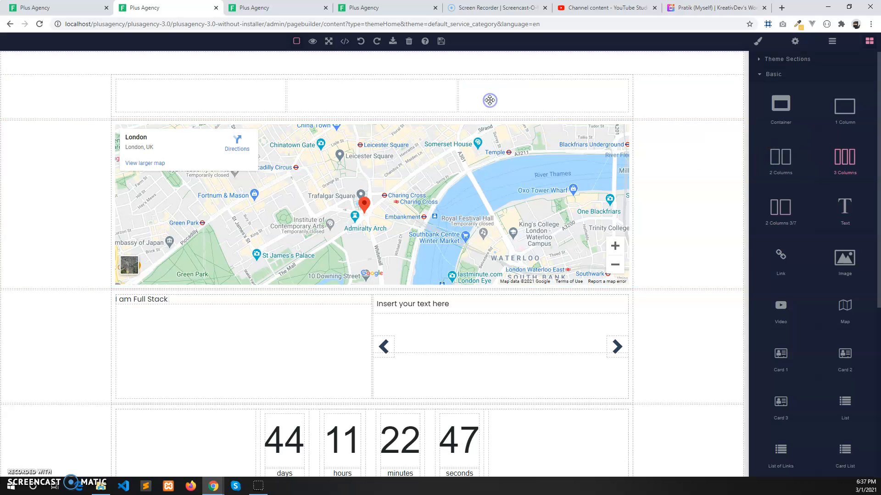
# - Place a Card 1 block in the middle column of the three-column row above the map
pyautogui.click(783, 78)
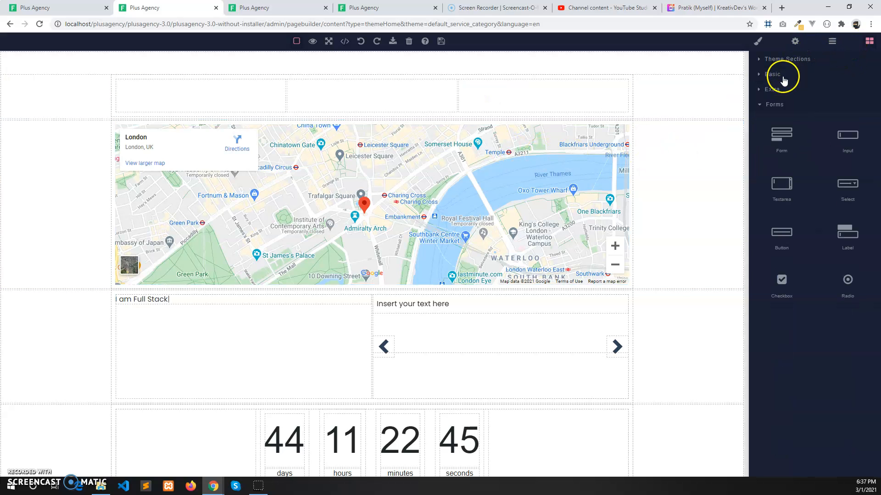
pyautogui.click(778, 89)
pyautogui.click(778, 90)
pyautogui.click(784, 76)
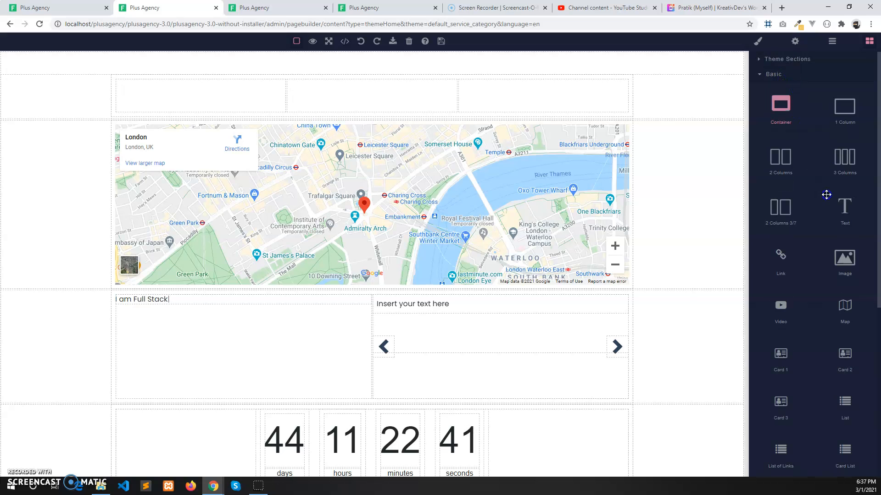
pyautogui.scroll(-5, 821, 206)
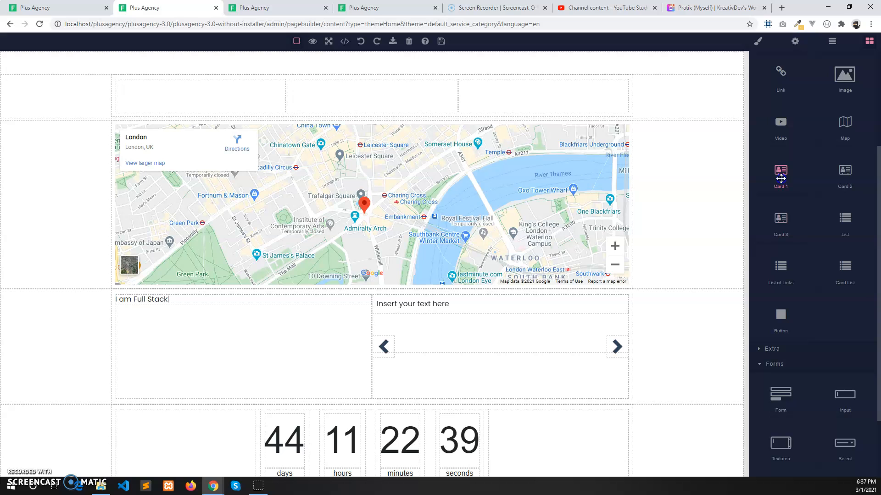
pyautogui.moveTo(782, 181); pyautogui.dragTo(368, 99)
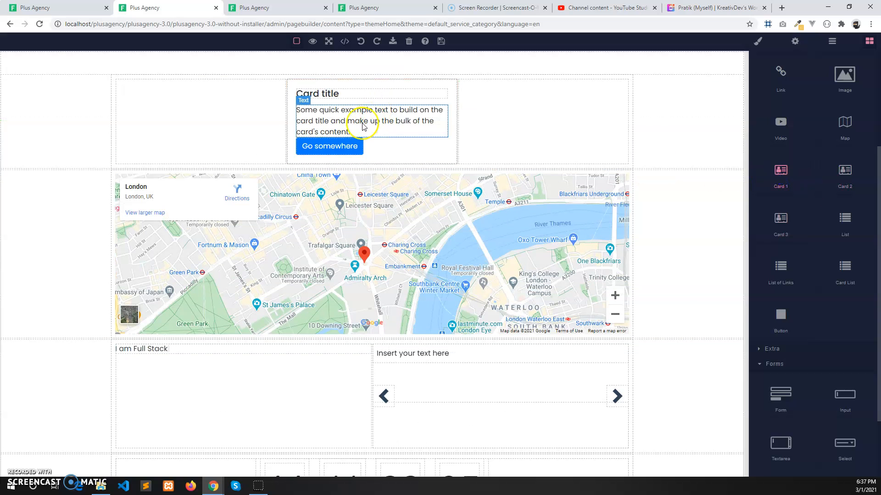
# - Set the card's image to Banner.jpg and open its description text for editing
pyautogui.click(337, 123)
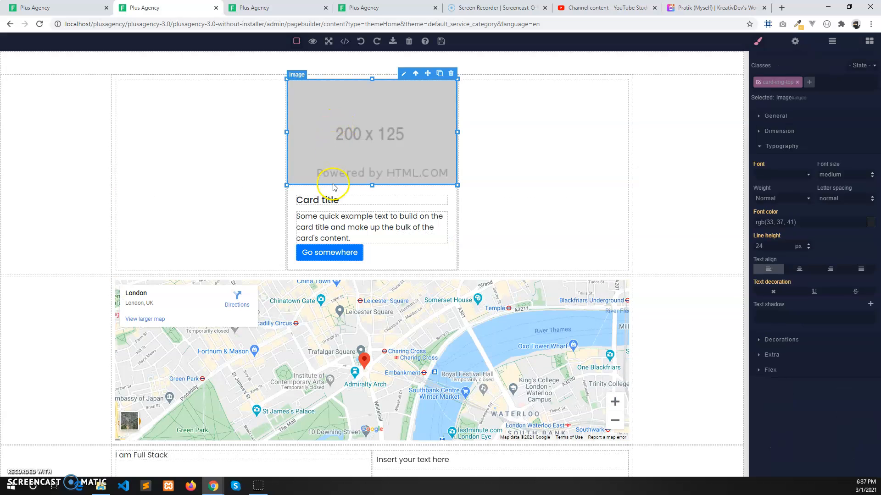
pyautogui.doubleClick(349, 143)
pyautogui.doubleClick(500, 262)
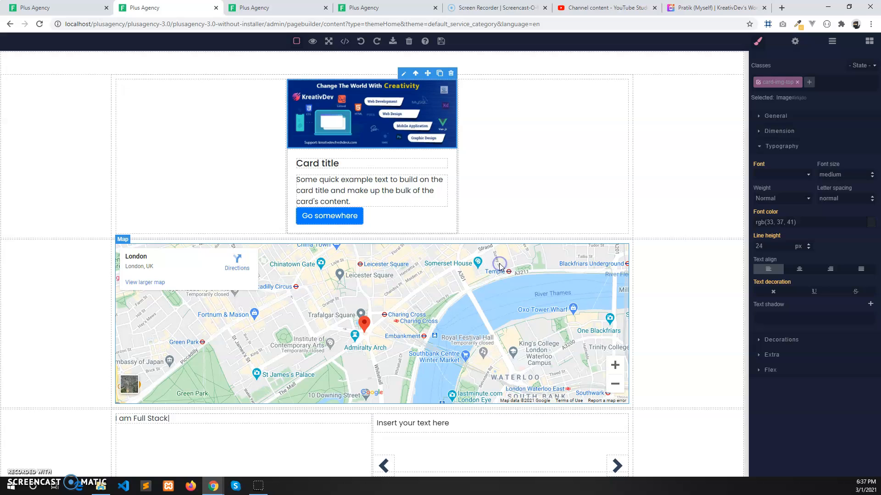
pyautogui.doubleClick(371, 182)
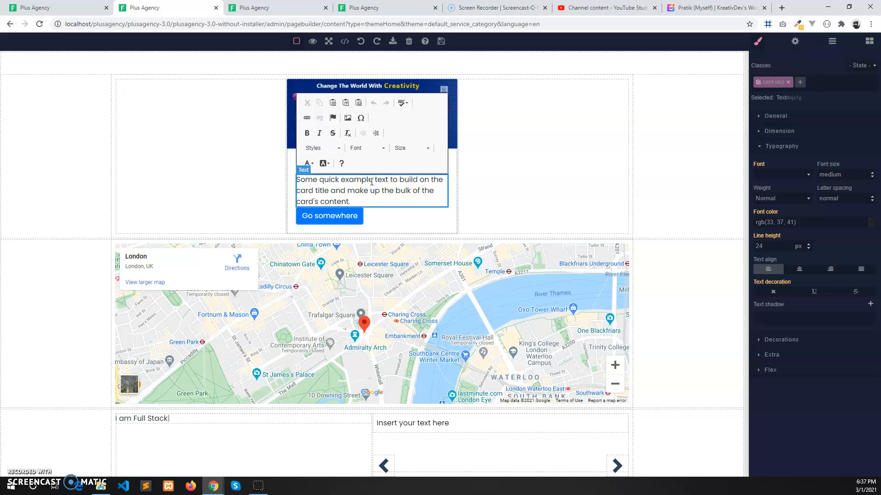
# - Place a List block in the third column beside the card and select its "Porta ac consectetur ac" item
pyautogui.click(869, 42)
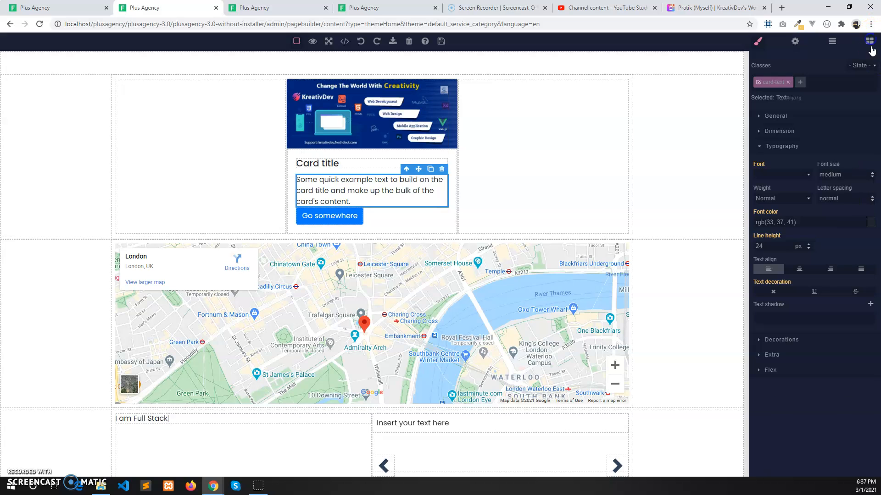
pyautogui.scroll(-2, 845, 321)
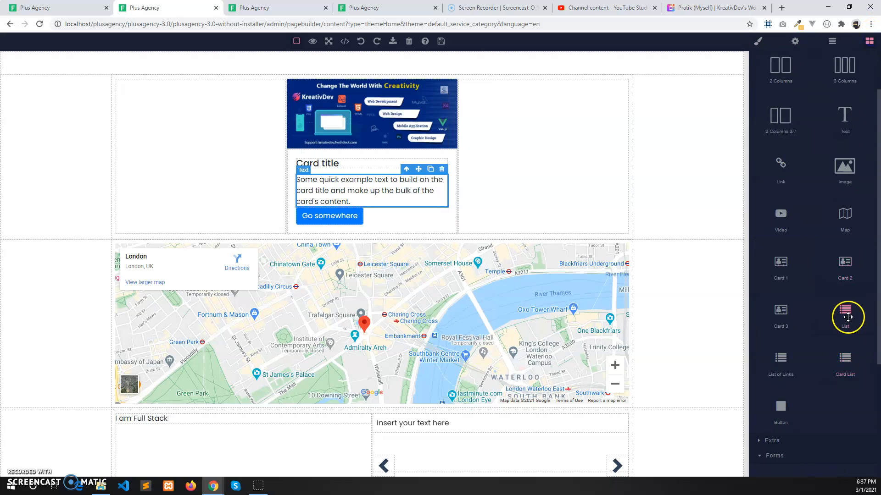
pyautogui.moveTo(845, 316); pyautogui.dragTo(527, 143)
pyautogui.click(515, 107)
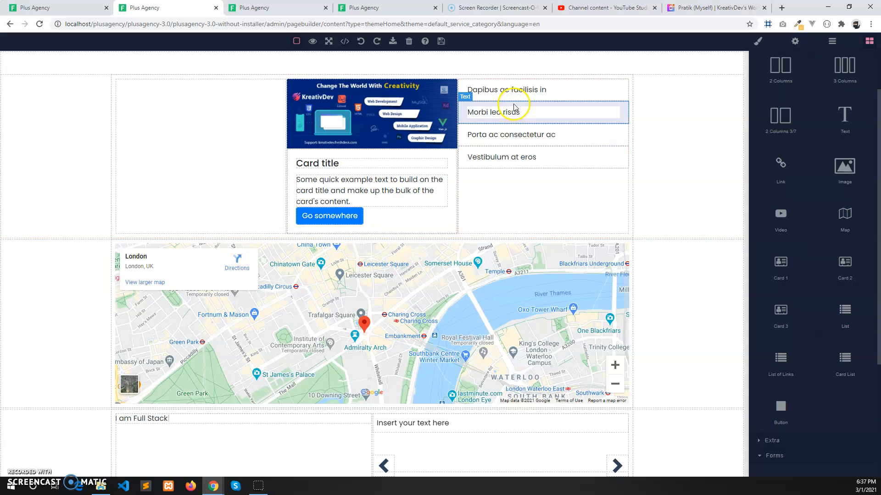
pyautogui.click(514, 138)
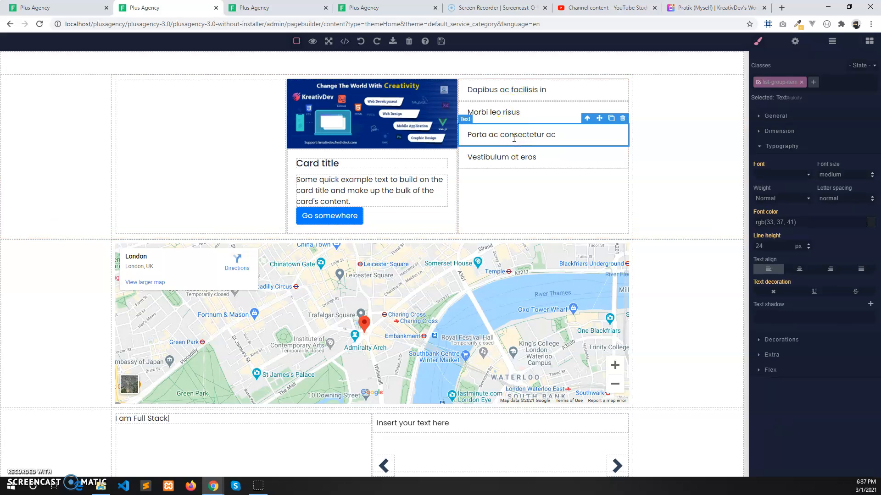
# - Place a Card List block in the empty first column and set its first item's image to Banner.jpg
pyautogui.click(869, 41)
pyautogui.moveTo(821, 395); pyautogui.dragTo(199, 132)
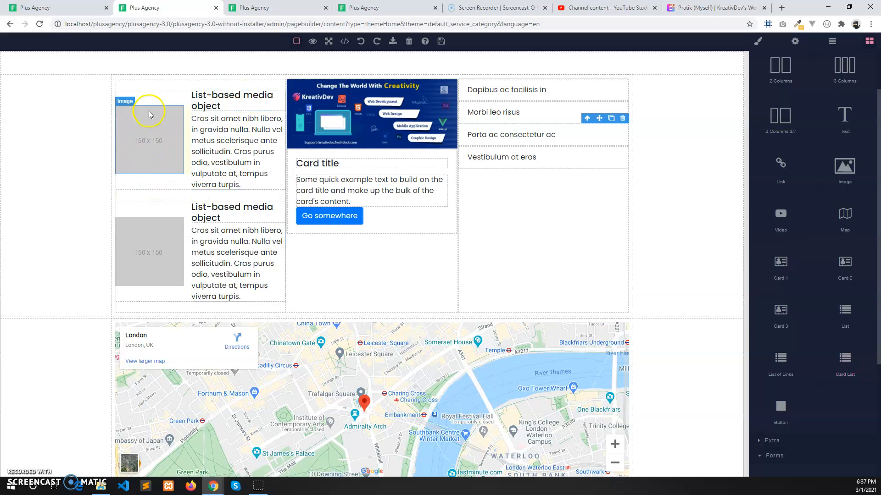
pyautogui.doubleClick(155, 135)
pyautogui.doubleClick(492, 255)
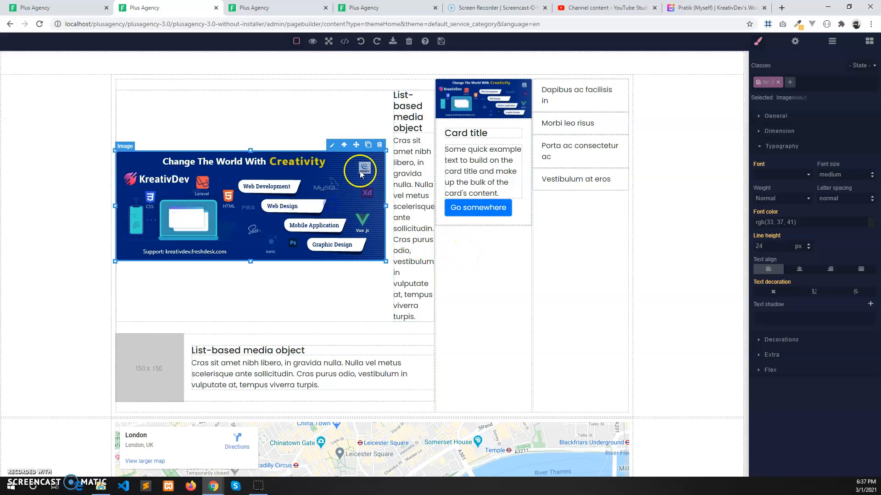
# - Delete the image and the text of the first media item in the first column
pyautogui.click(380, 145)
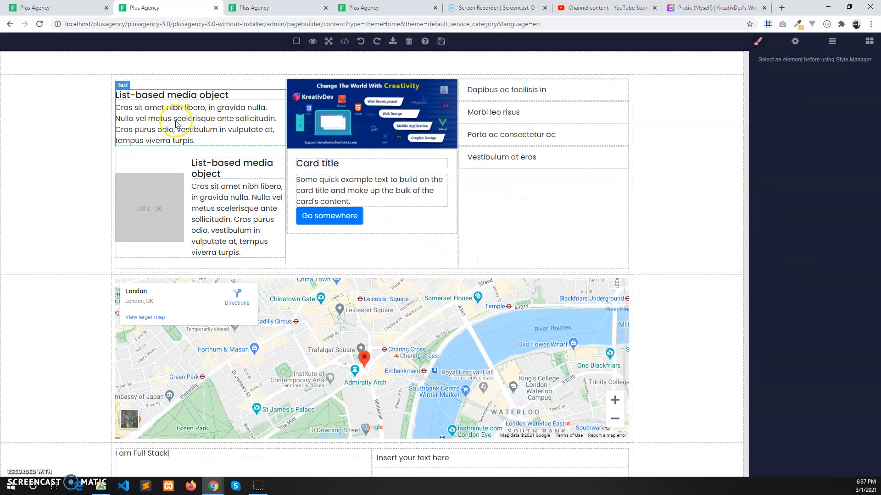
pyautogui.click(156, 199)
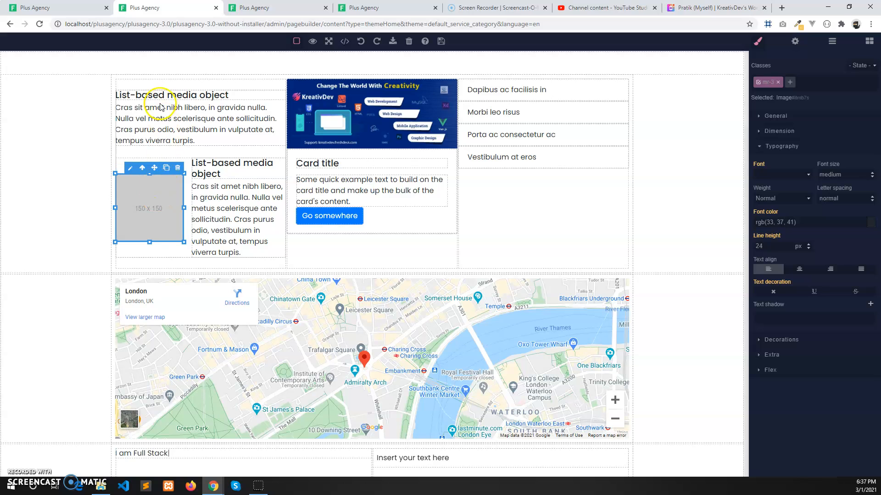
pyautogui.click(273, 91)
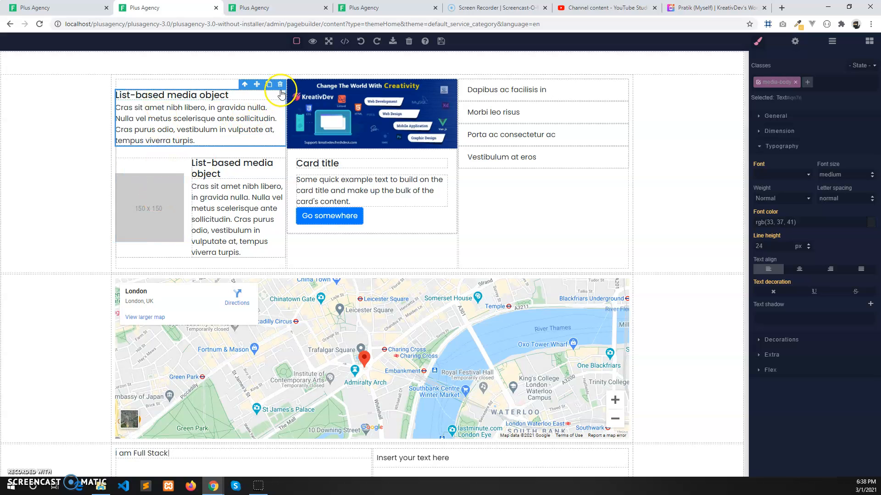
pyautogui.click(279, 84)
# - Upload CreativDev-icon.jpg and use it as the image of the remaining media item
pyautogui.click(157, 146)
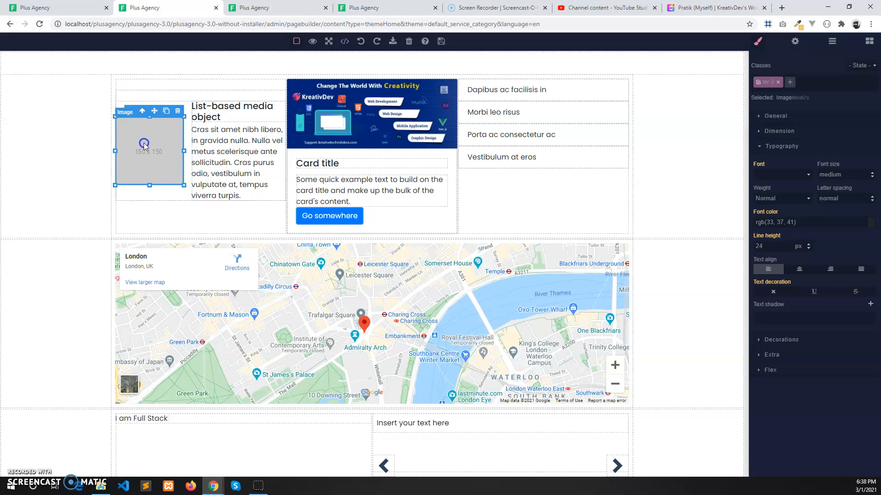
pyautogui.doubleClick(144, 145)
pyautogui.click(346, 245)
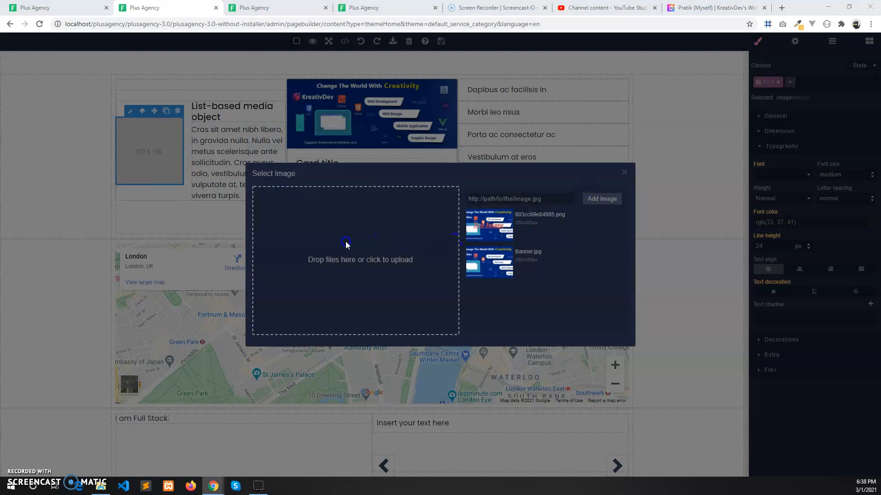
pyautogui.press('Escape')
pyautogui.click(294, 261)
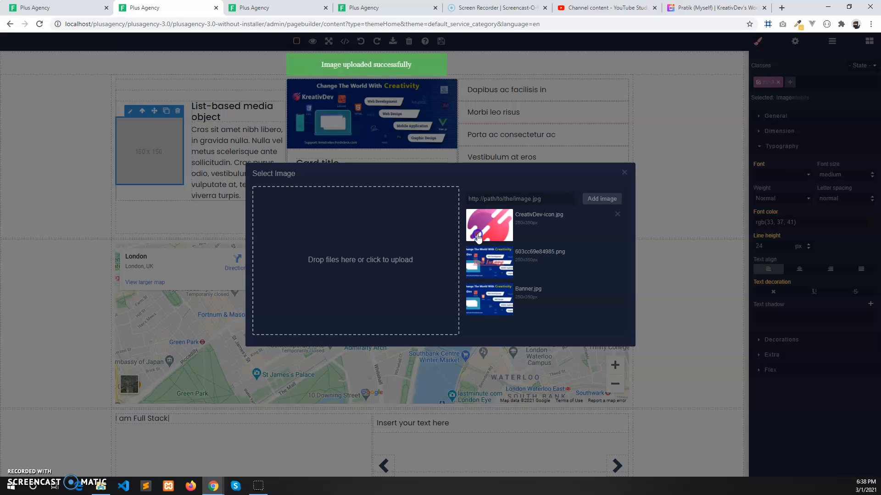
pyautogui.click(483, 230)
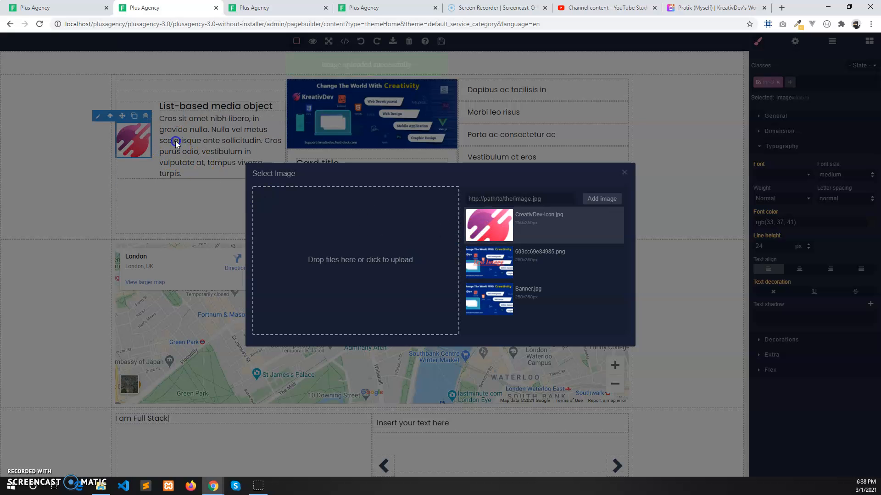
pyautogui.click(208, 141)
# - Open and close the inline text editor of the media item beside the icon
pyautogui.doubleClick(202, 133)
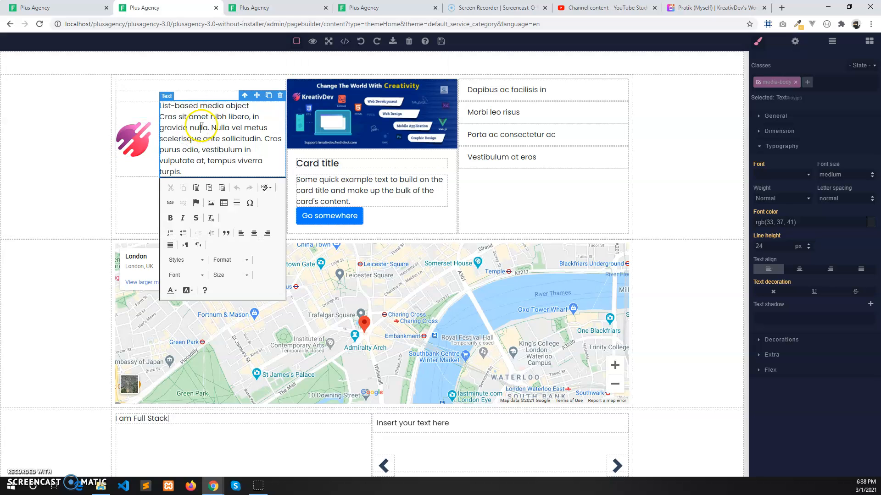
pyautogui.click(142, 205)
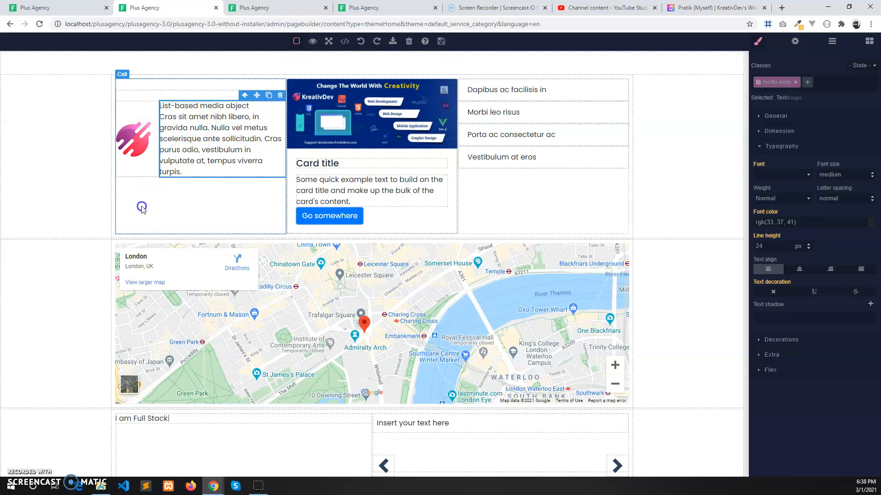
pyautogui.click(139, 137)
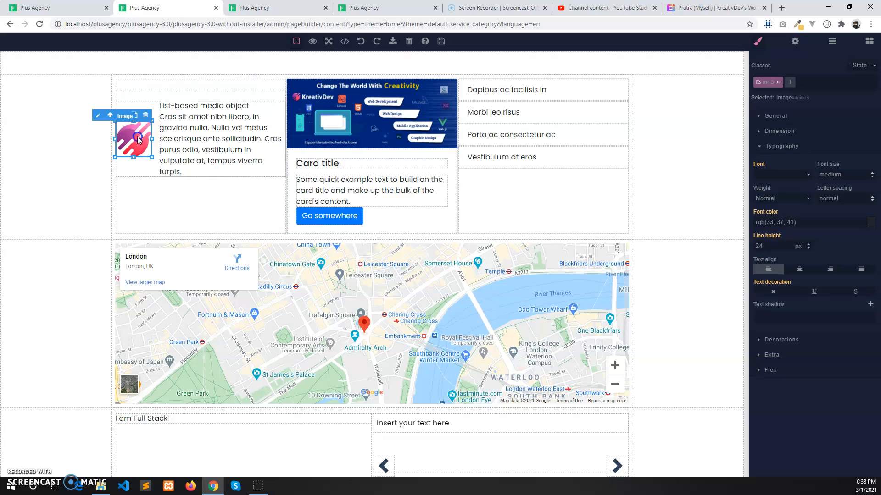
pyautogui.click(667, 93)
pyautogui.click(685, 73)
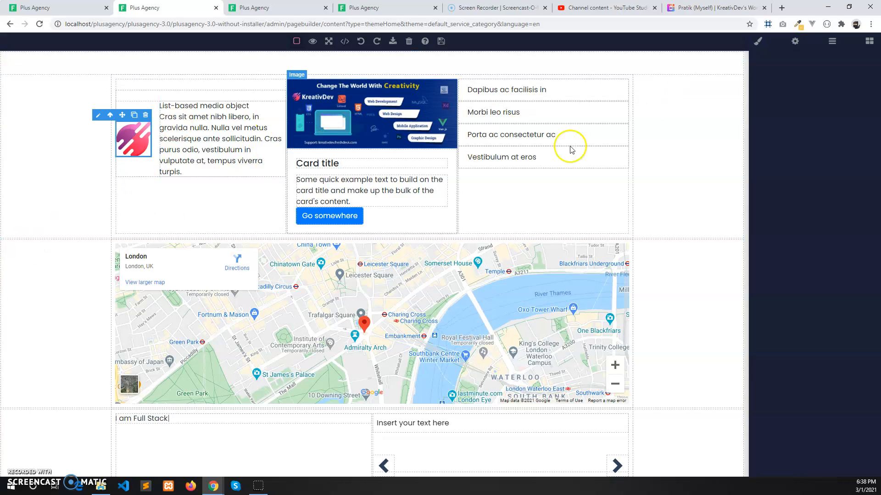
# - Delete the card's body and the middle column that holds the card
pyautogui.click(449, 213)
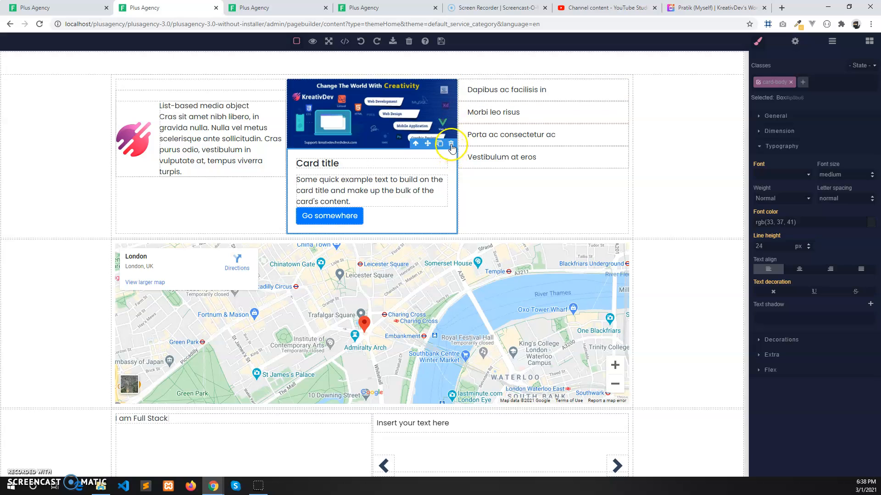
pyautogui.click(451, 145)
pyautogui.click(418, 168)
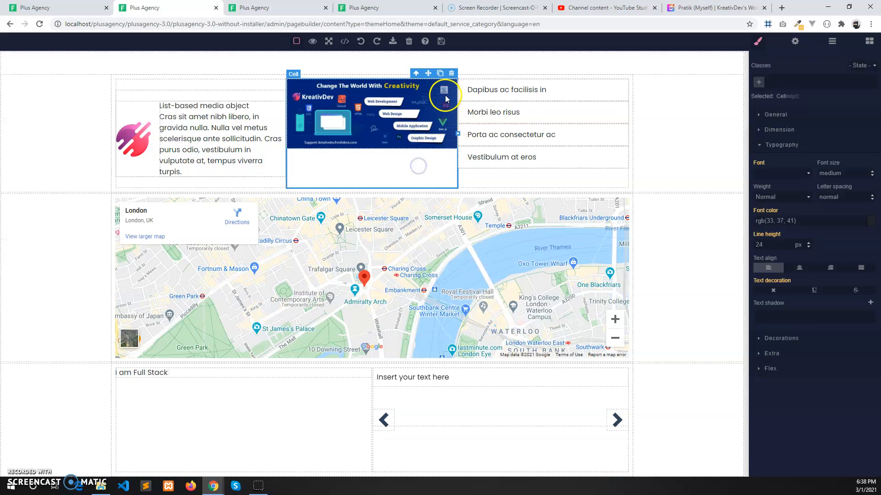
pyautogui.click(451, 74)
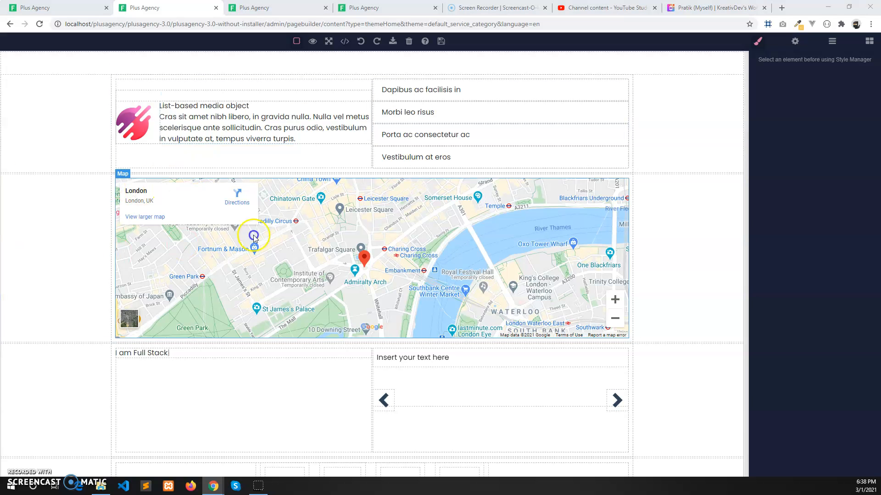
# - Select the "Morbi leo risus" list item and examine its General, Dimension and Typography style settings
pyautogui.click(758, 42)
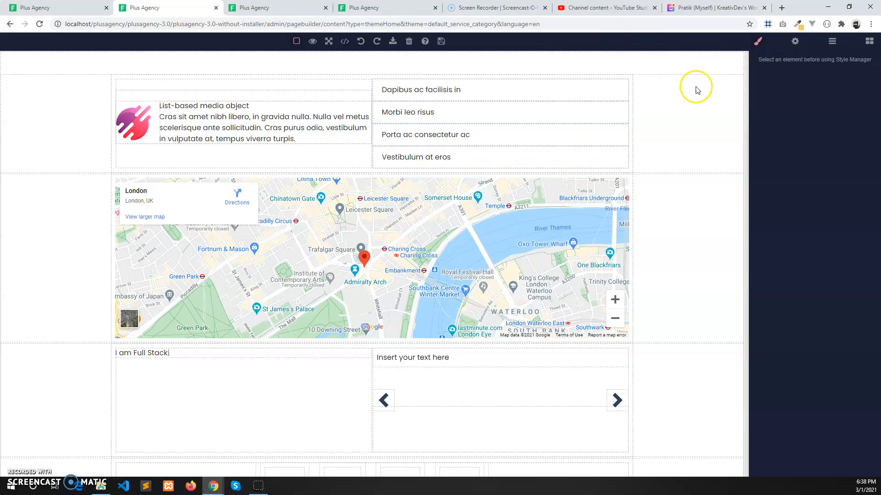
pyautogui.click(536, 122)
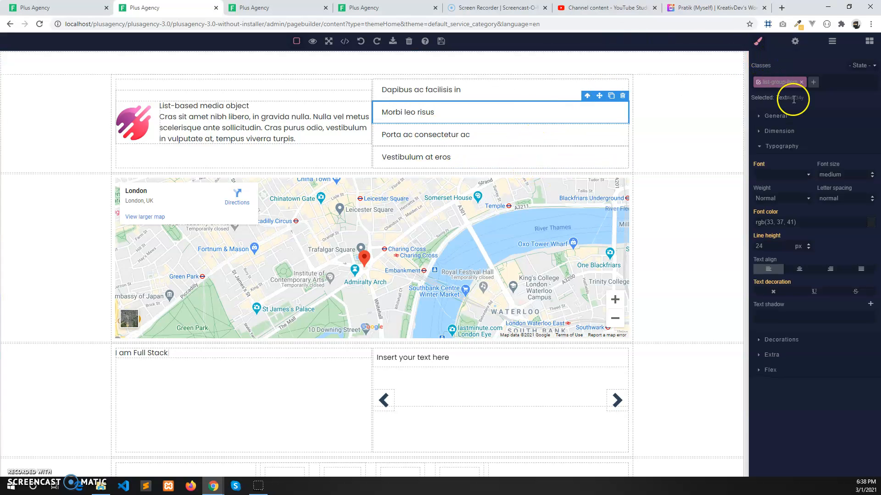
pyautogui.click(779, 146)
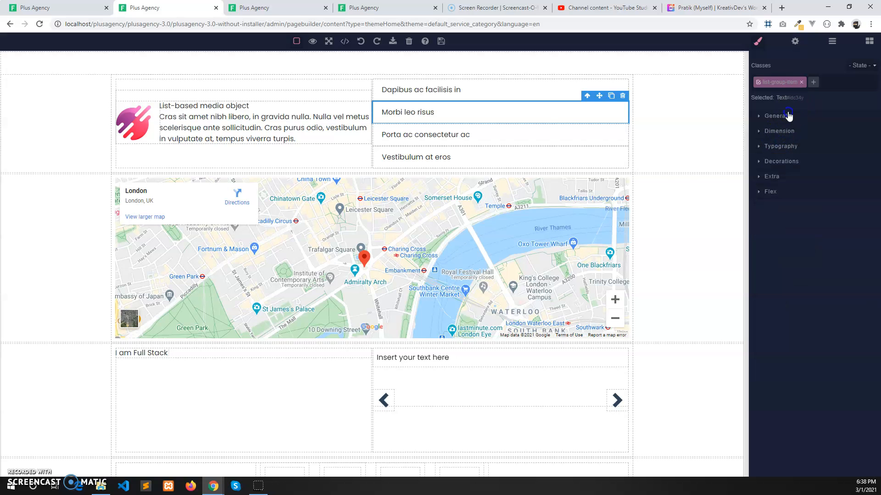
pyautogui.click(789, 116)
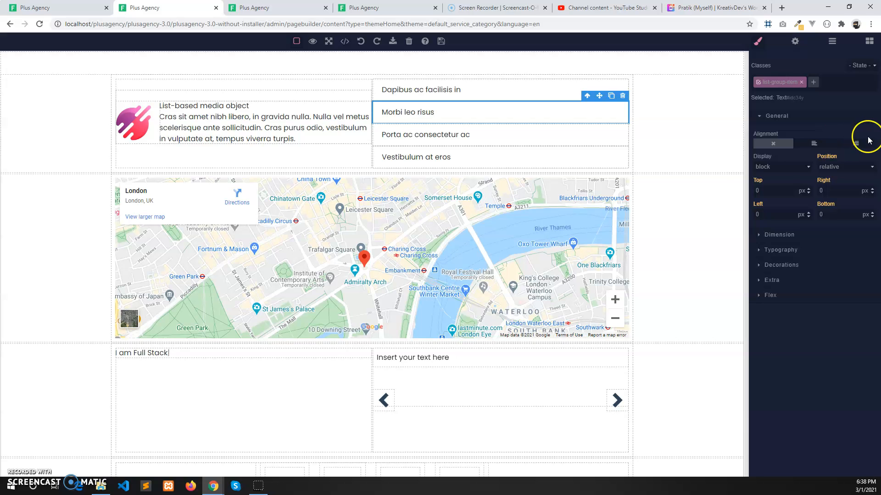
pyautogui.click(793, 235)
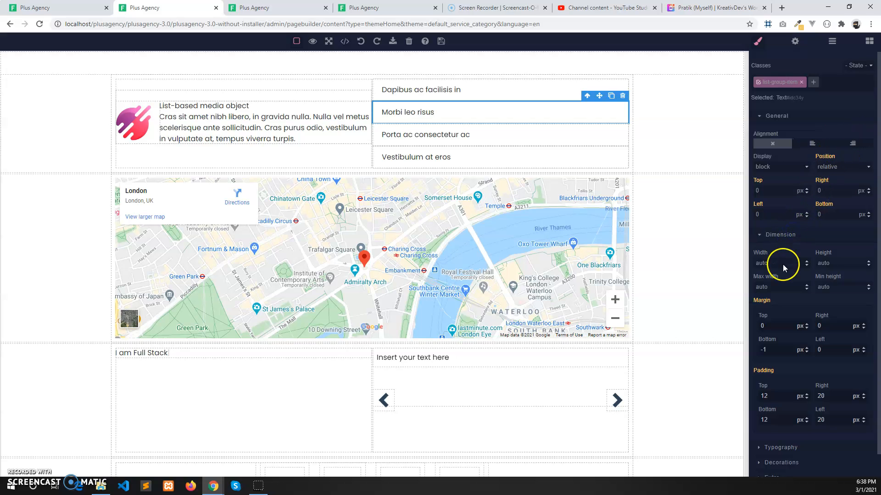
pyautogui.scroll(-1, 782, 267)
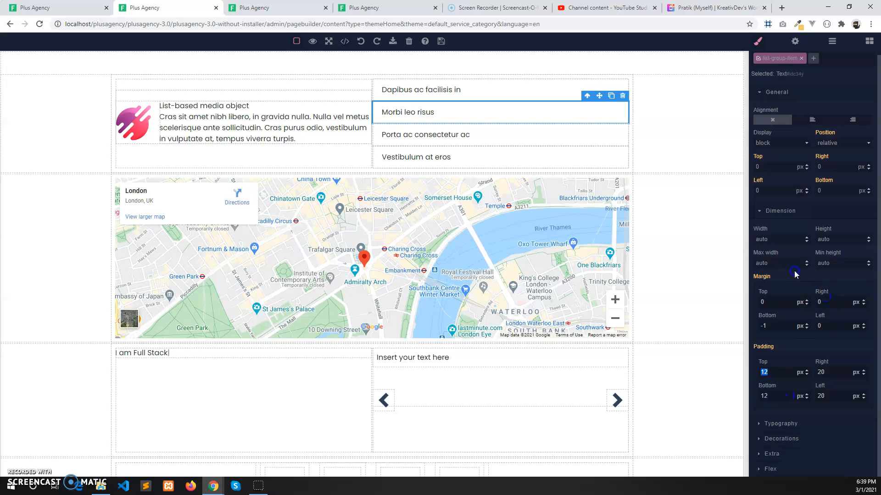
pyautogui.click(792, 423)
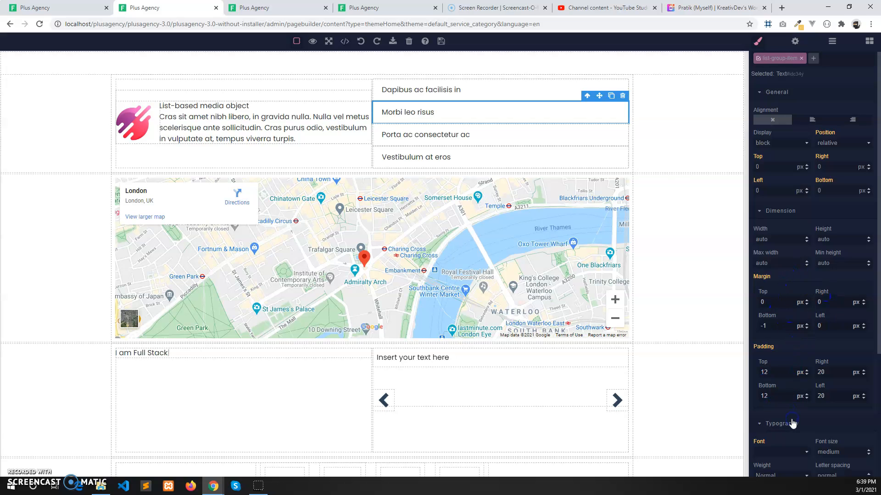
pyautogui.scroll(-4, 786, 419)
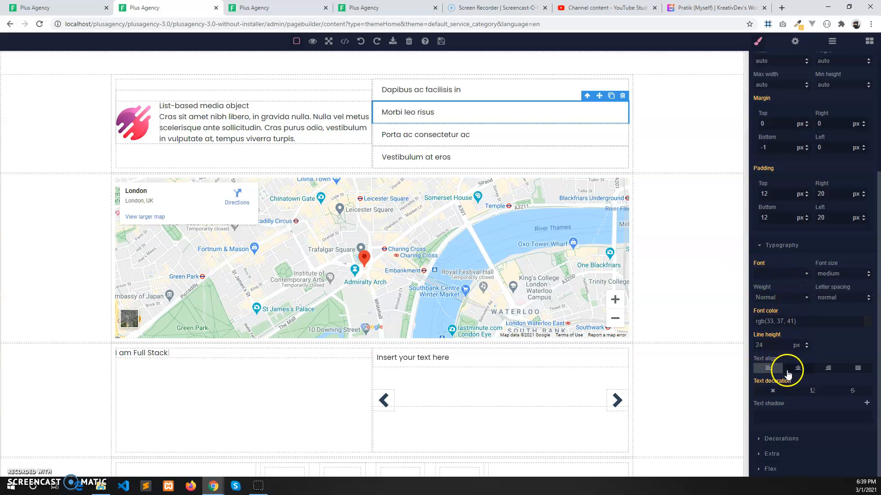
# - Examine the Decorations style settings of the "Morbi leo risus" list item, from opacity and border down to background
pyautogui.click(780, 438)
pyautogui.scroll(-5, 786, 382)
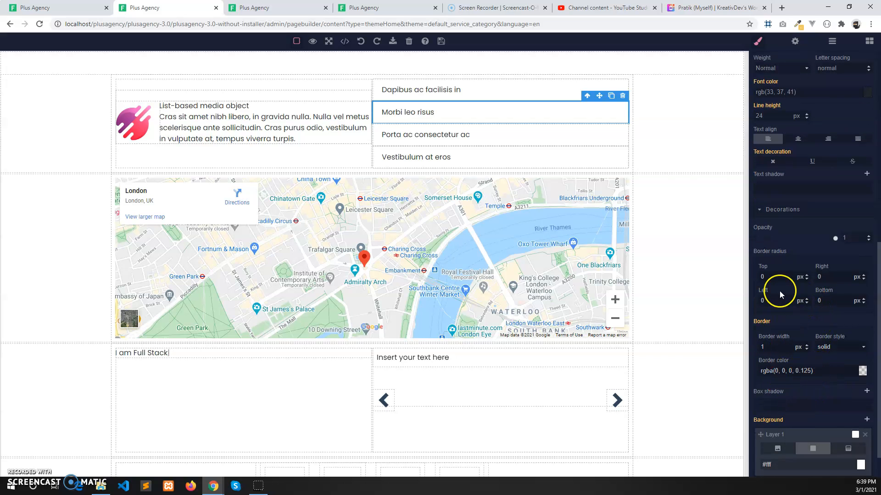
pyautogui.scroll(-1, 774, 346)
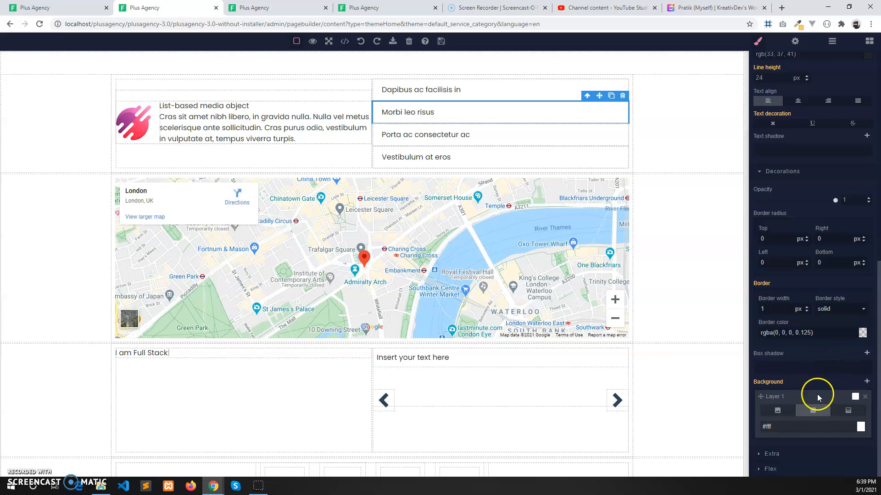
pyautogui.click(206, 270)
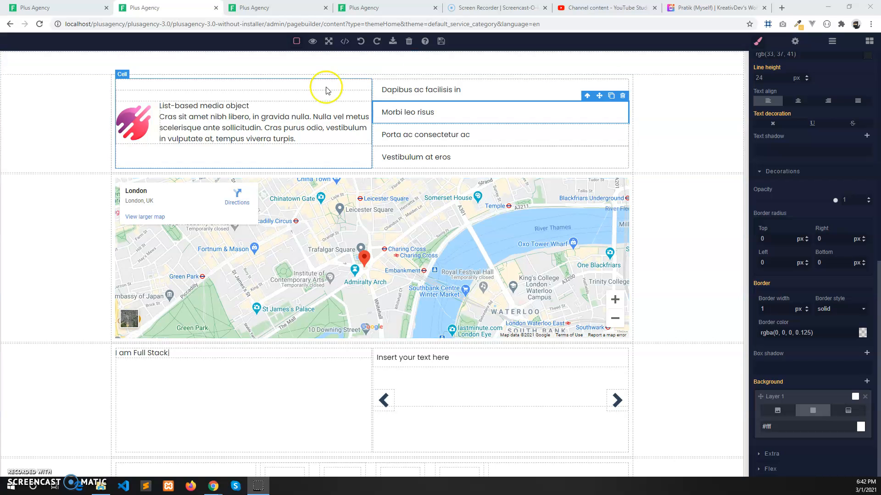
# - Save the page builder content and reload the live website's homepage
pyautogui.click(439, 42)
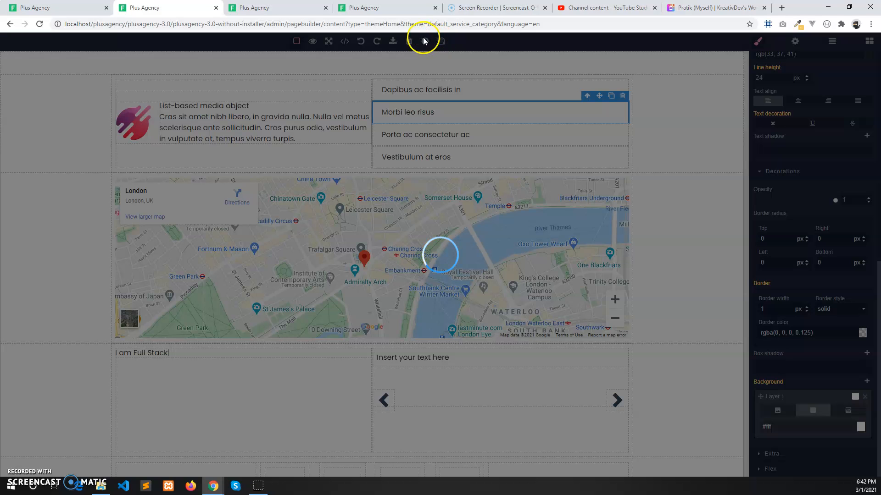
pyautogui.click(262, 8)
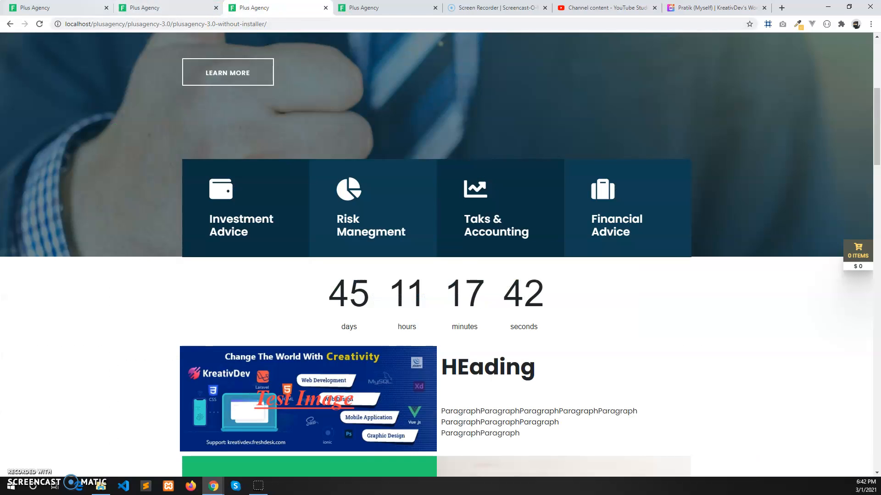
pyautogui.click(39, 24)
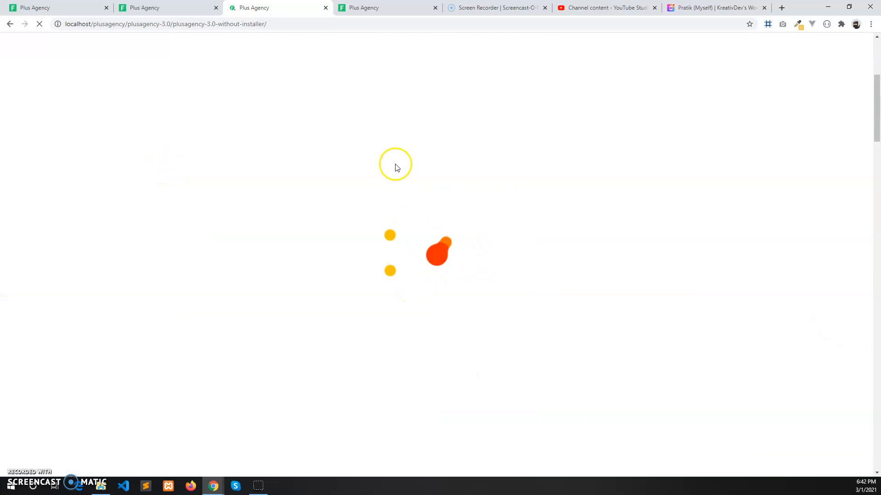
# - Review the media object, list, map, typed text and slider on the live homepage, and return to the page builder
pyautogui.scroll(-4, 322, 171)
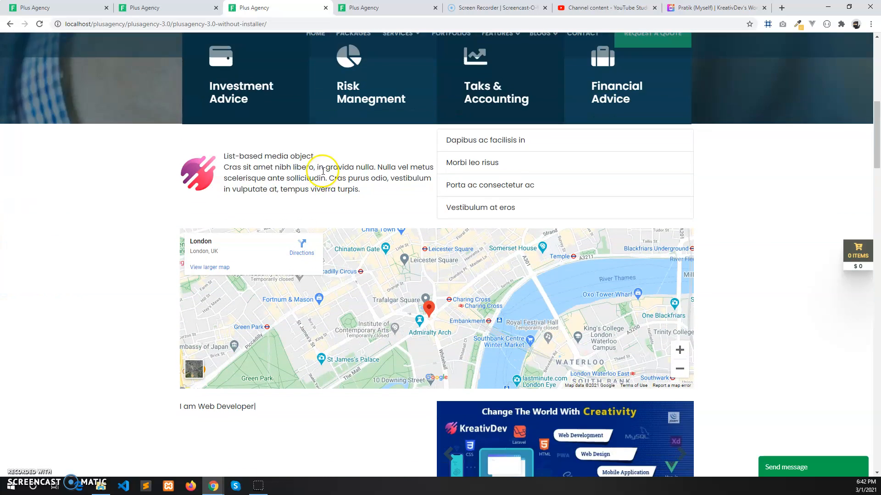
pyautogui.scroll(-3, 435, 184)
pyautogui.moveTo(500, 189)
pyautogui.mouseDown()
pyautogui.moveTo(459, 181)
pyautogui.moveTo(484, 181)
pyautogui.mouseUp()
pyautogui.moveTo(286, 268); pyautogui.dragTo(214, 265)
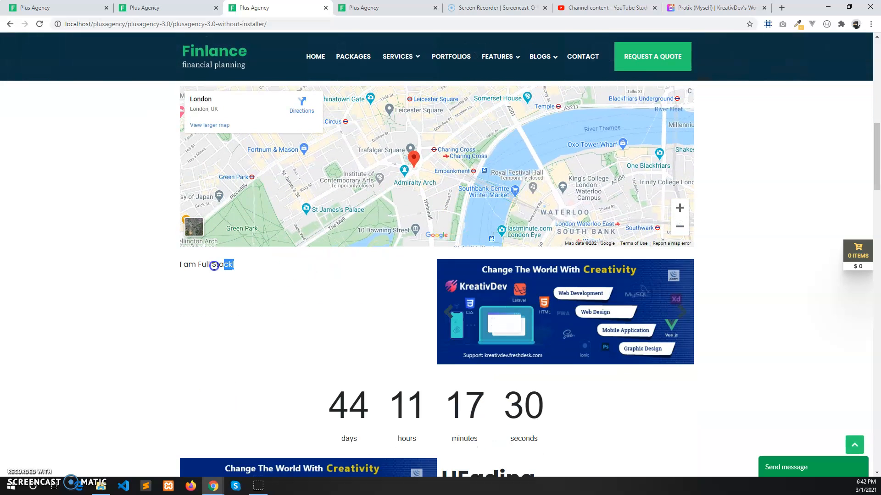
pyautogui.scroll(6, 549, 271)
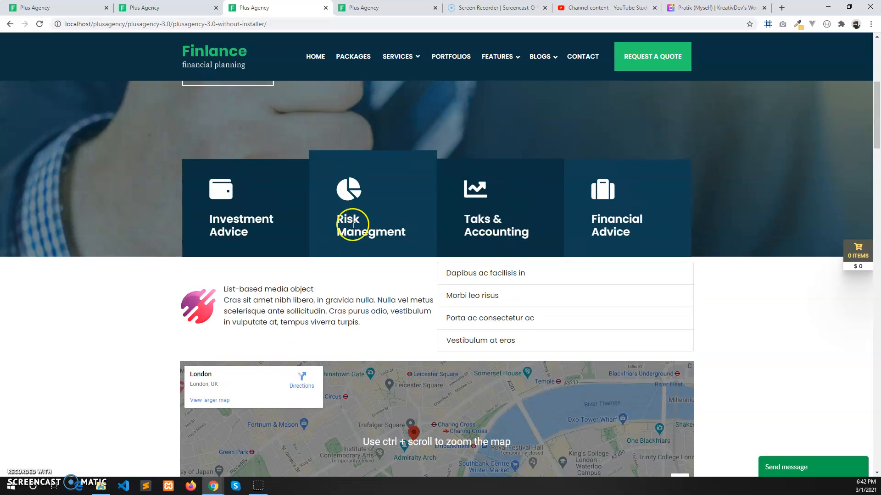
pyautogui.scroll(-3, 353, 224)
pyautogui.click(160, 8)
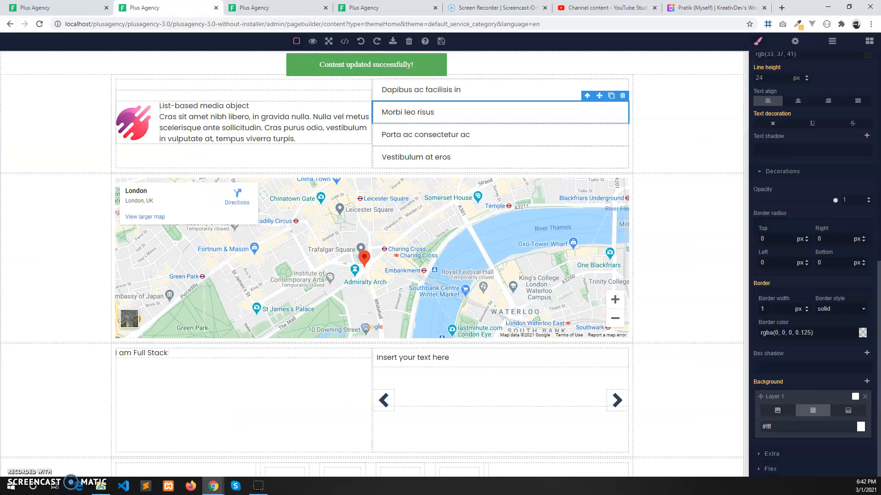